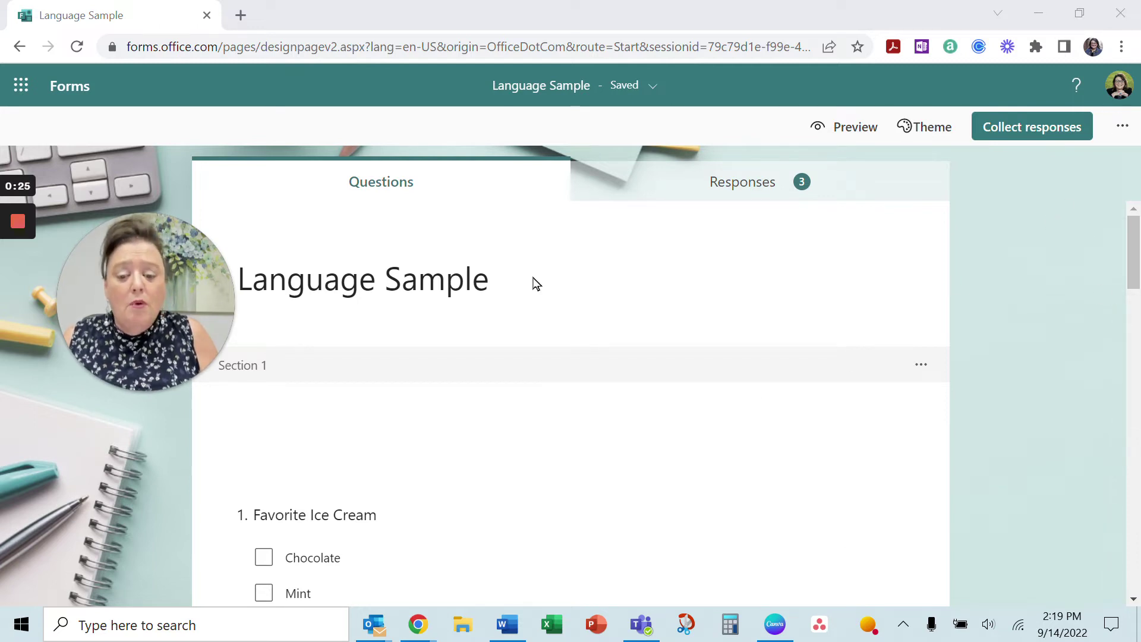
# Add Français (France) as an additional language beside Español (México), then preview the form.
pyautogui.click(1123, 127)
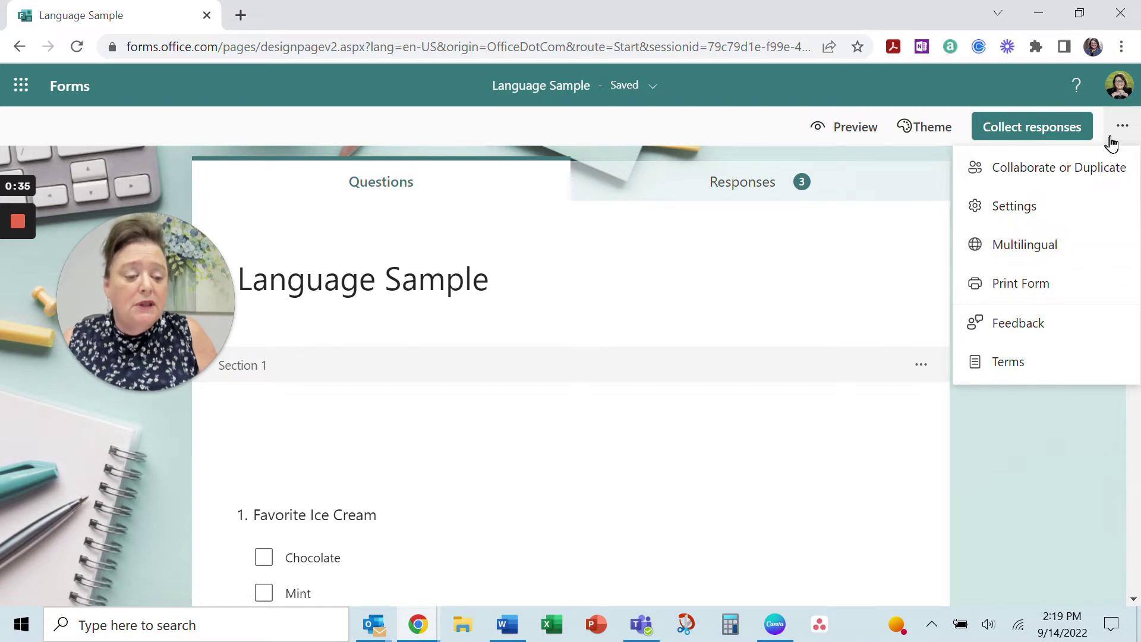
pyautogui.click(1085, 244)
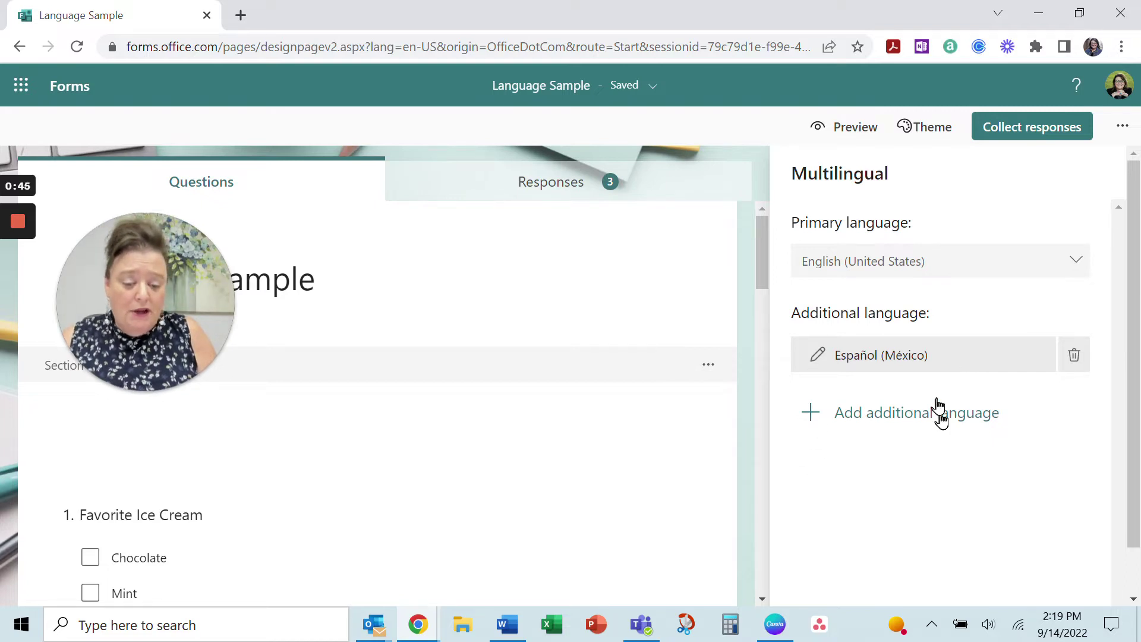
pyautogui.click(815, 415)
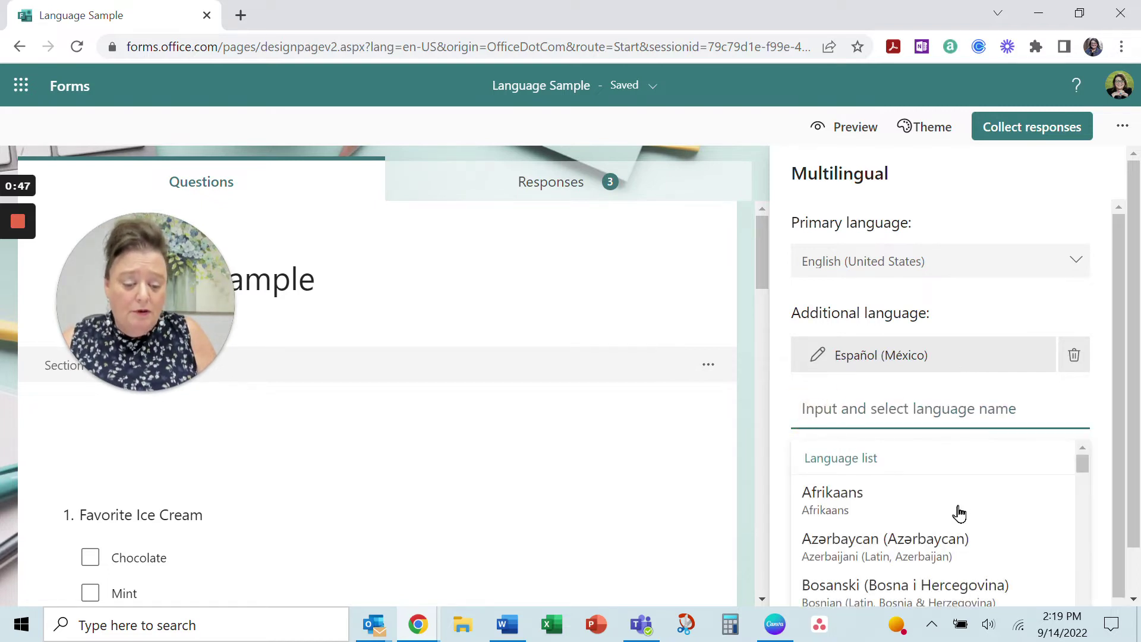
pyautogui.scroll(-3, 951, 523)
pyautogui.scroll(-5, 944, 538)
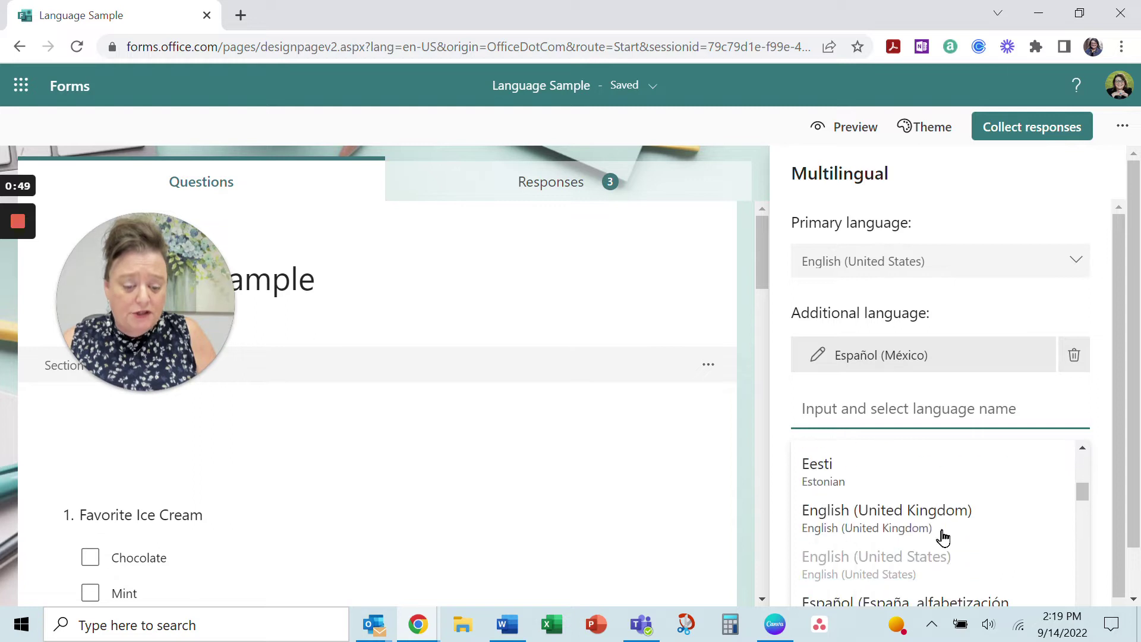
pyautogui.scroll(-2, 944, 538)
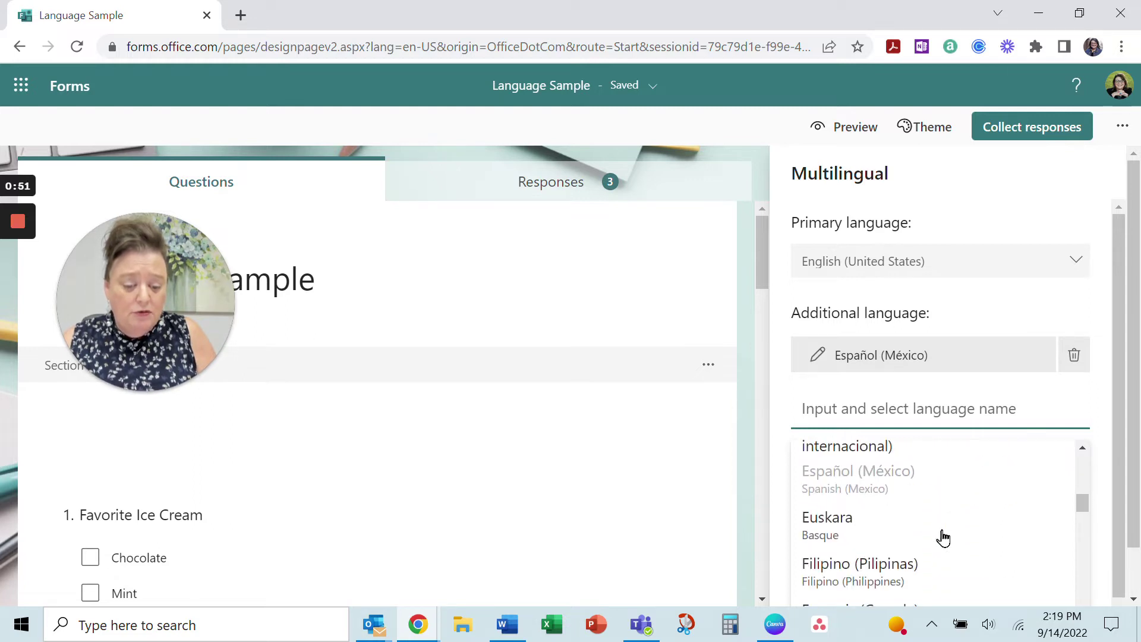
pyautogui.scroll(-2, 944, 538)
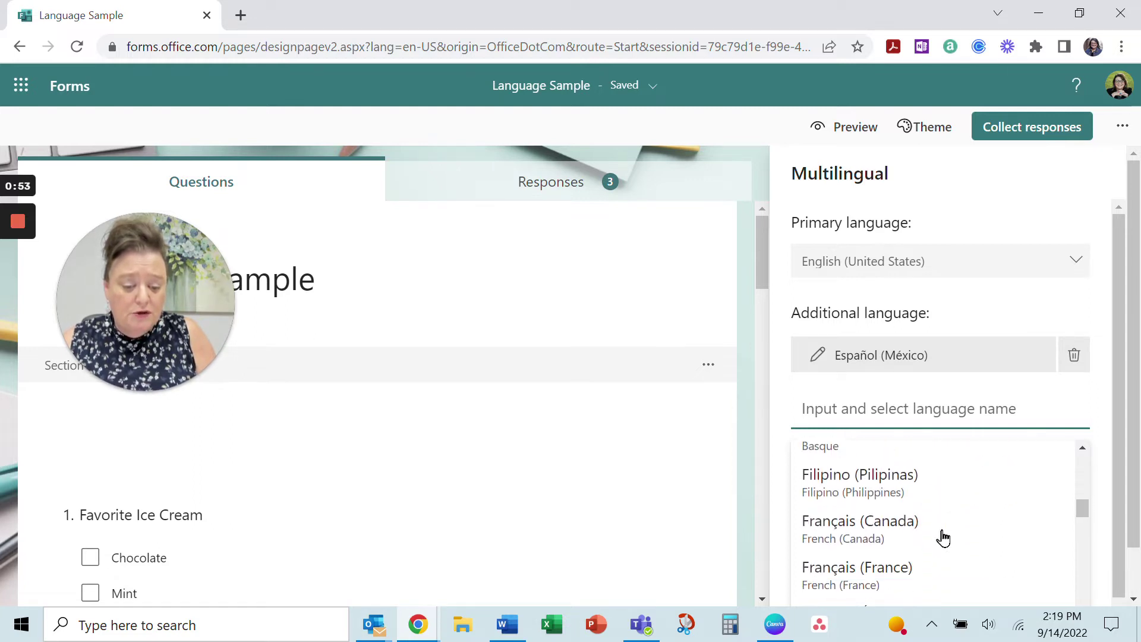
pyautogui.click(859, 569)
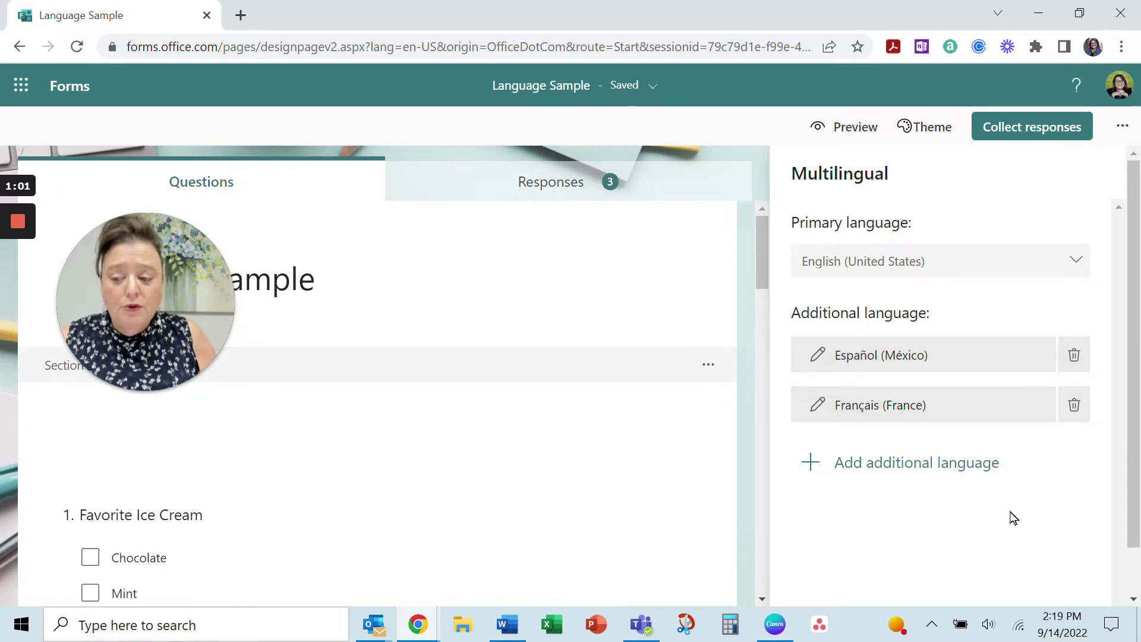
pyautogui.click(858, 128)
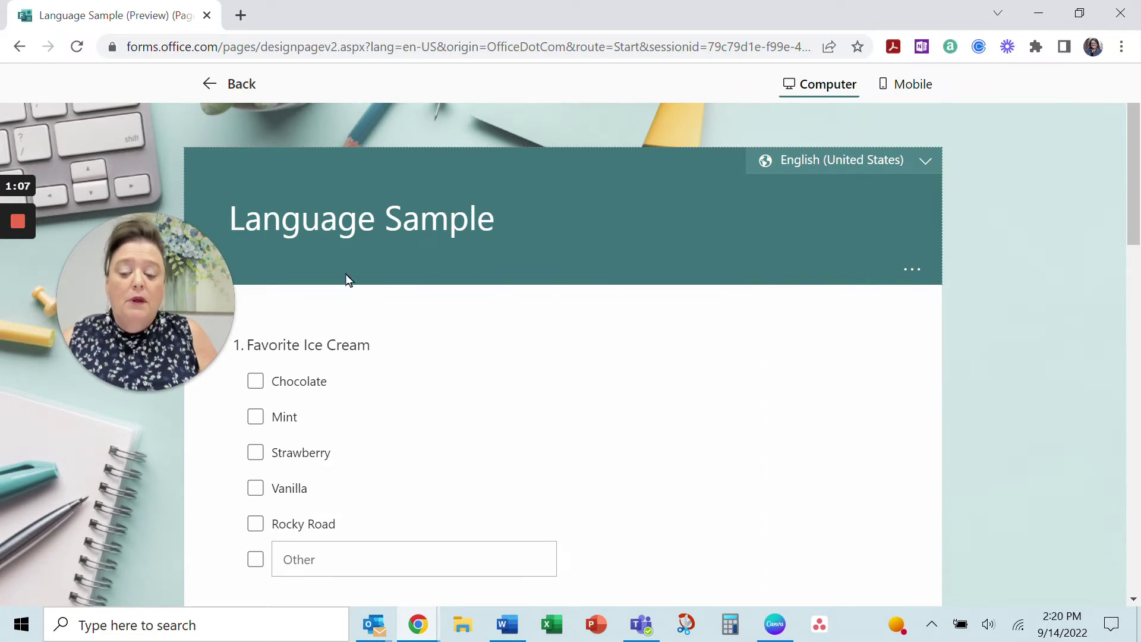
# Switch the preview language to Español (México) and scroll through the form.
pyautogui.click(923, 164)
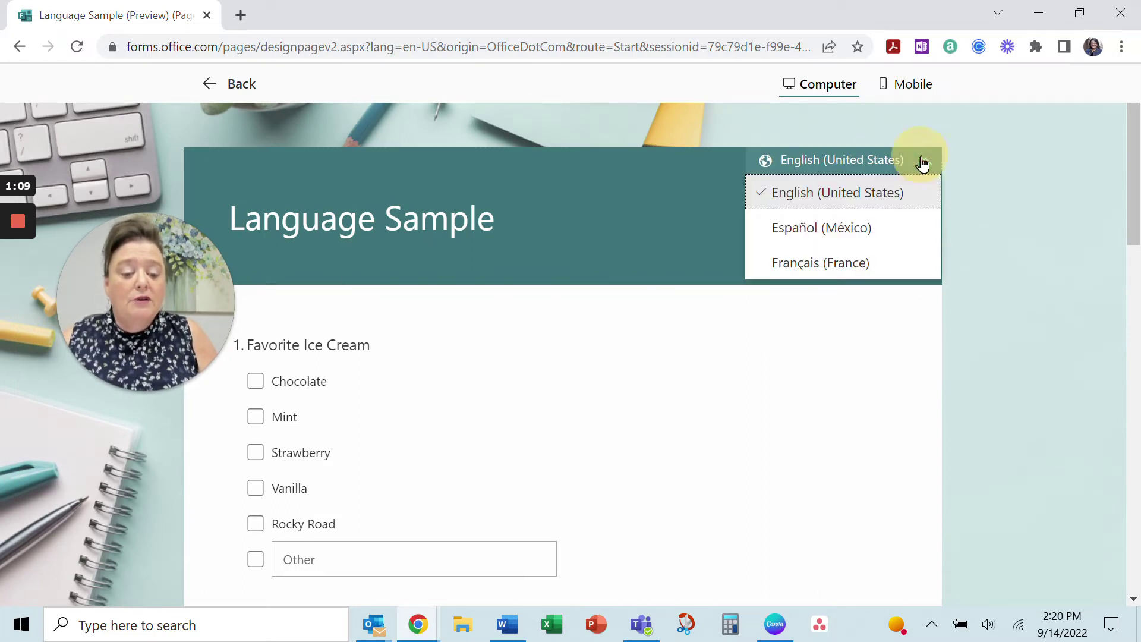
pyautogui.click(887, 230)
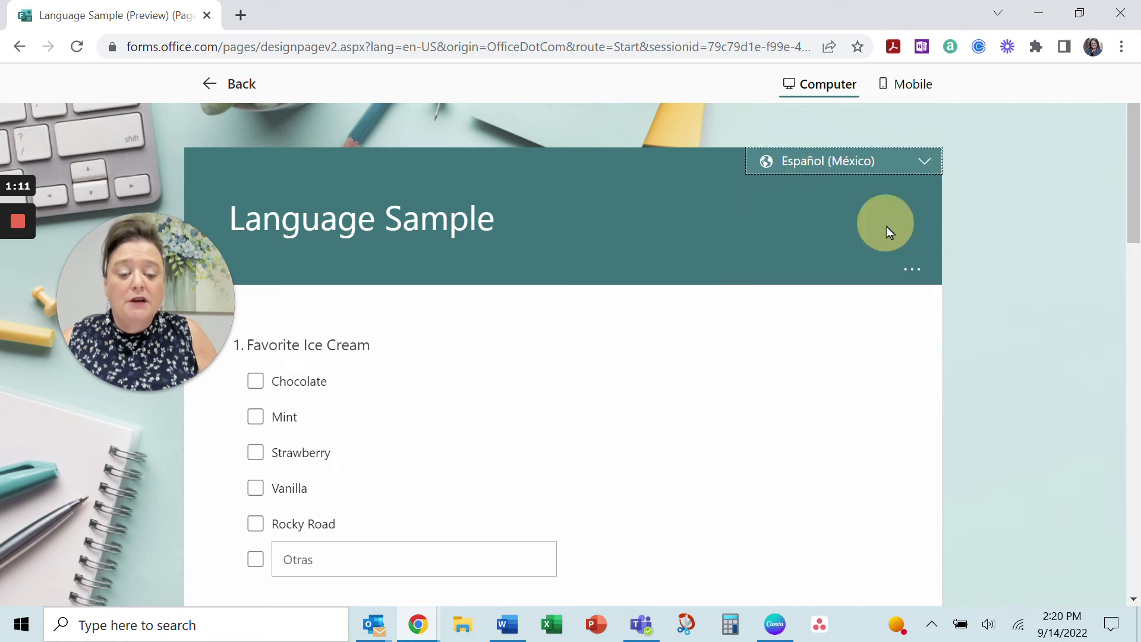
pyautogui.scroll(-2, 755, 368)
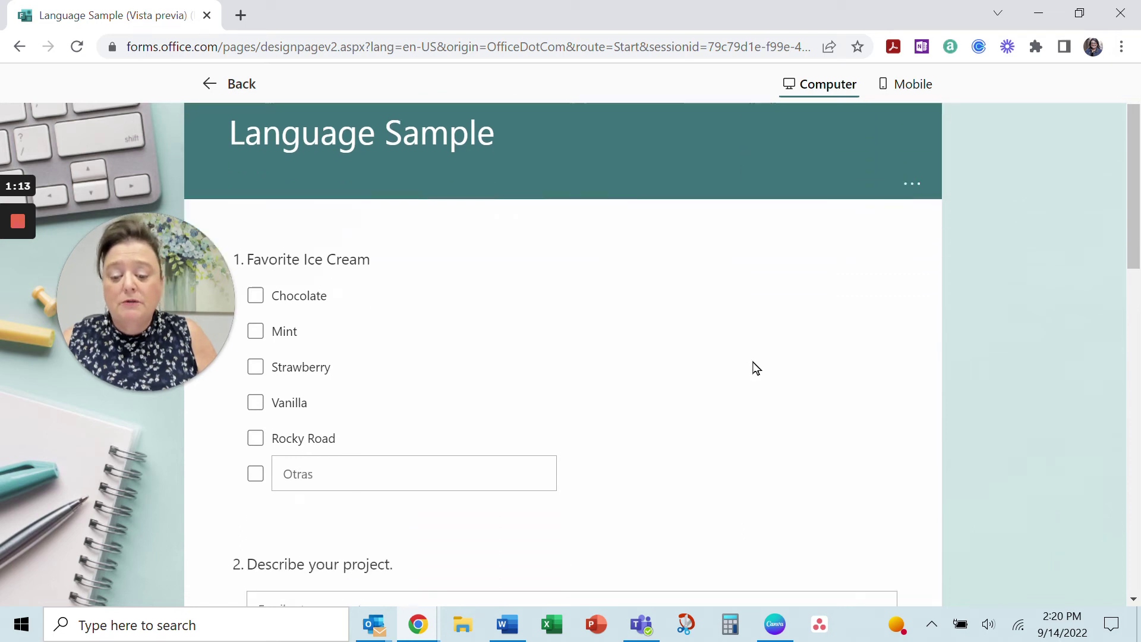
pyautogui.scroll(-2, 480, 446)
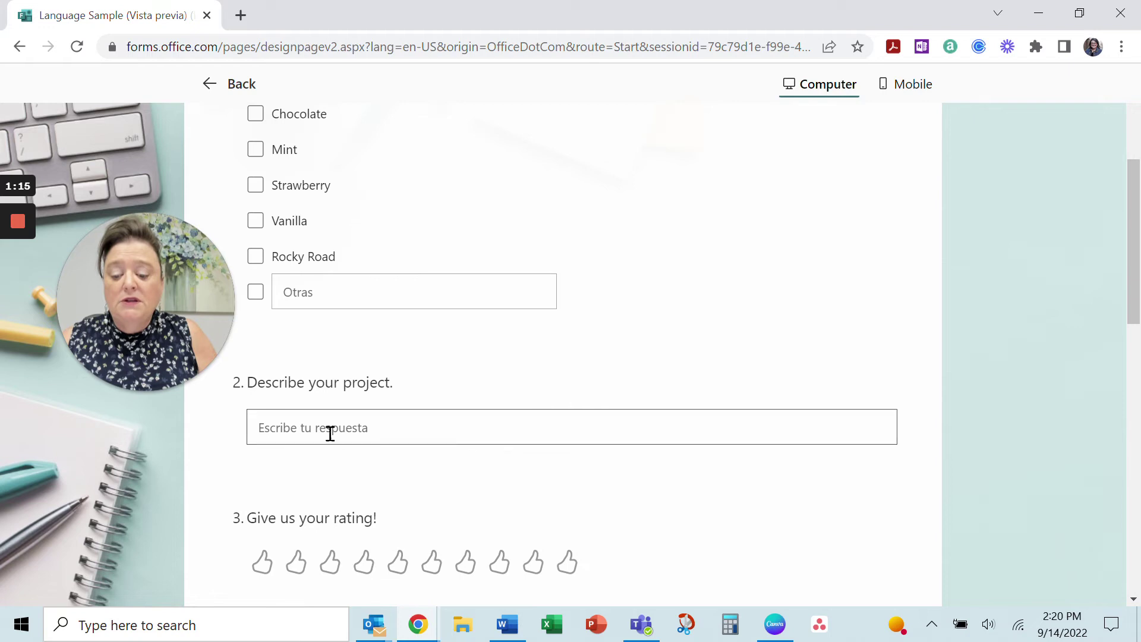
pyautogui.scroll(-3, 382, 438)
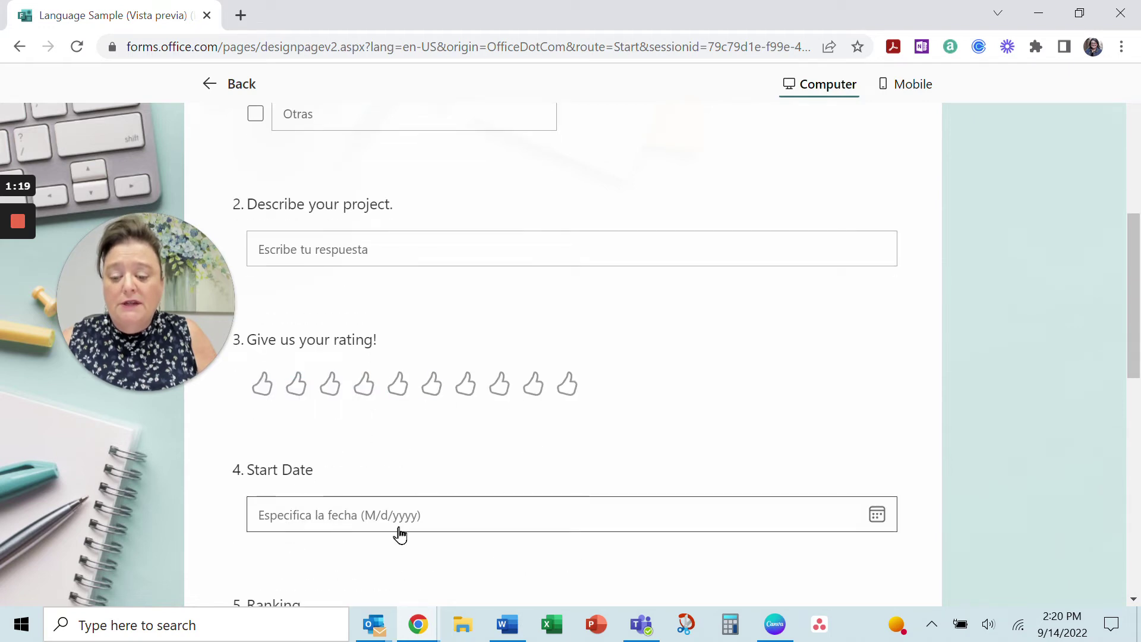
pyautogui.scroll(7, 569, 425)
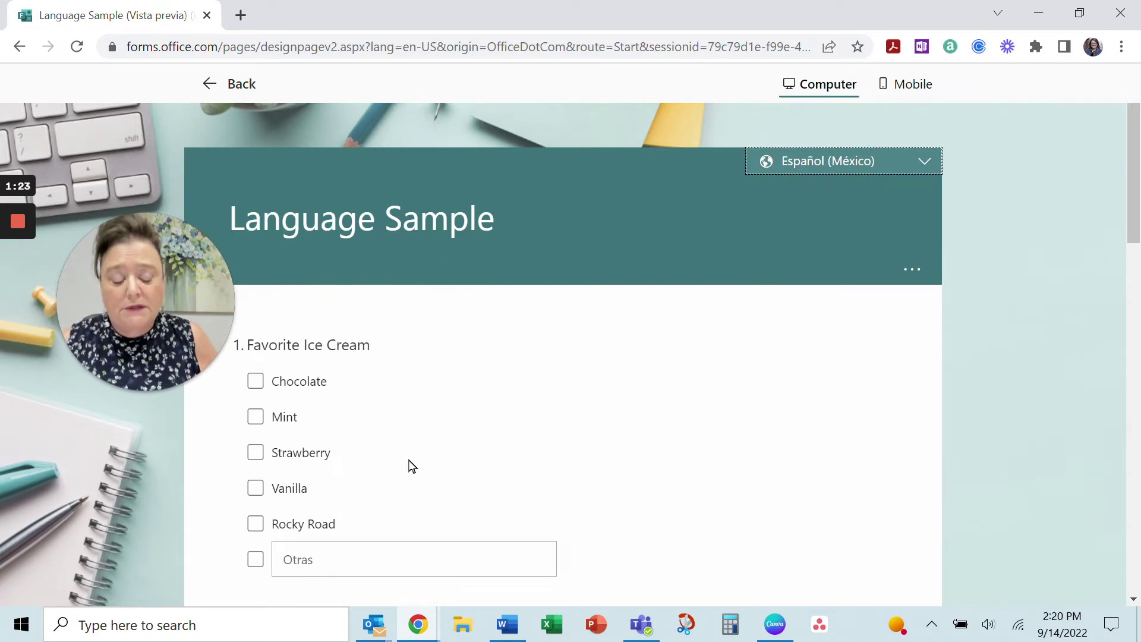
# Switch the preview language to Français (France) and scroll through the form.
pyautogui.click(910, 170)
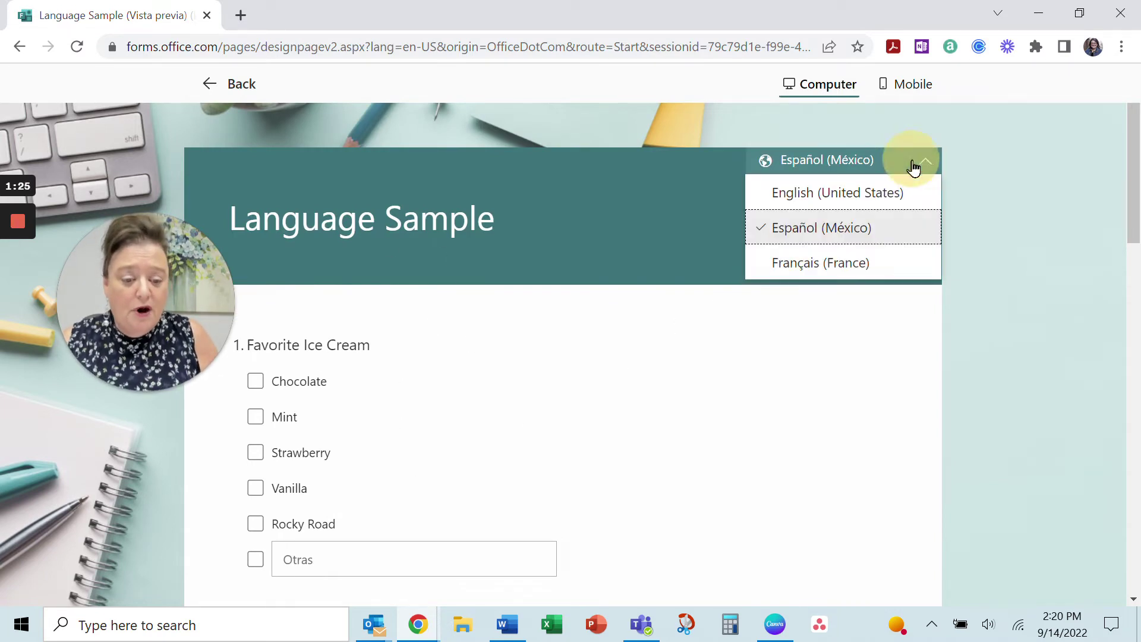
pyautogui.click(864, 261)
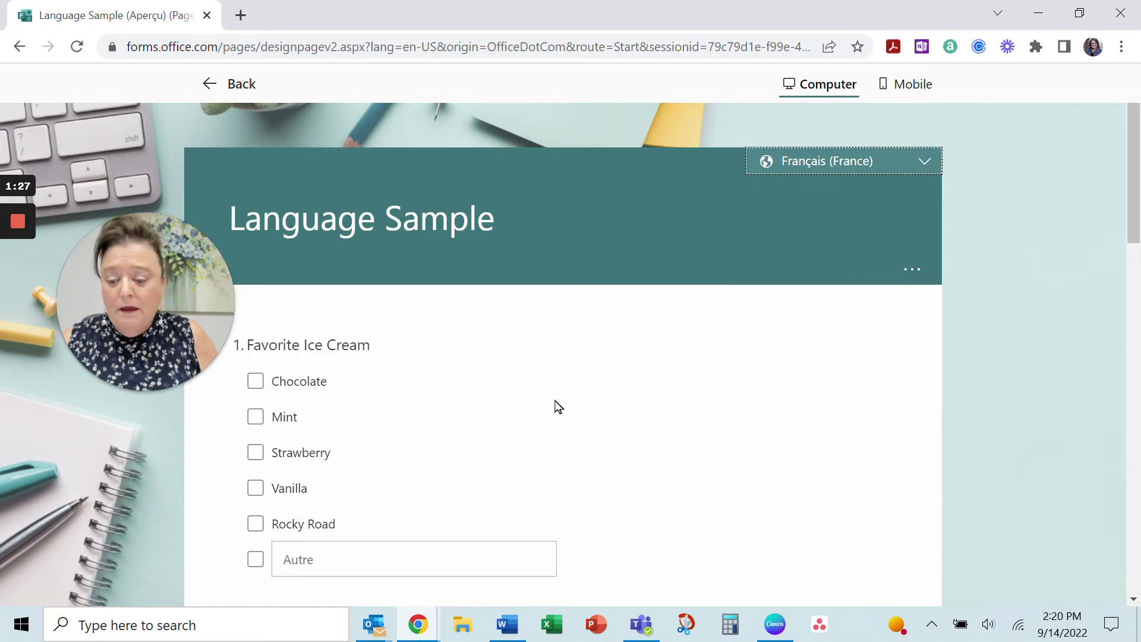
pyautogui.scroll(-3, 555, 408)
pyautogui.scroll(-3, 539, 435)
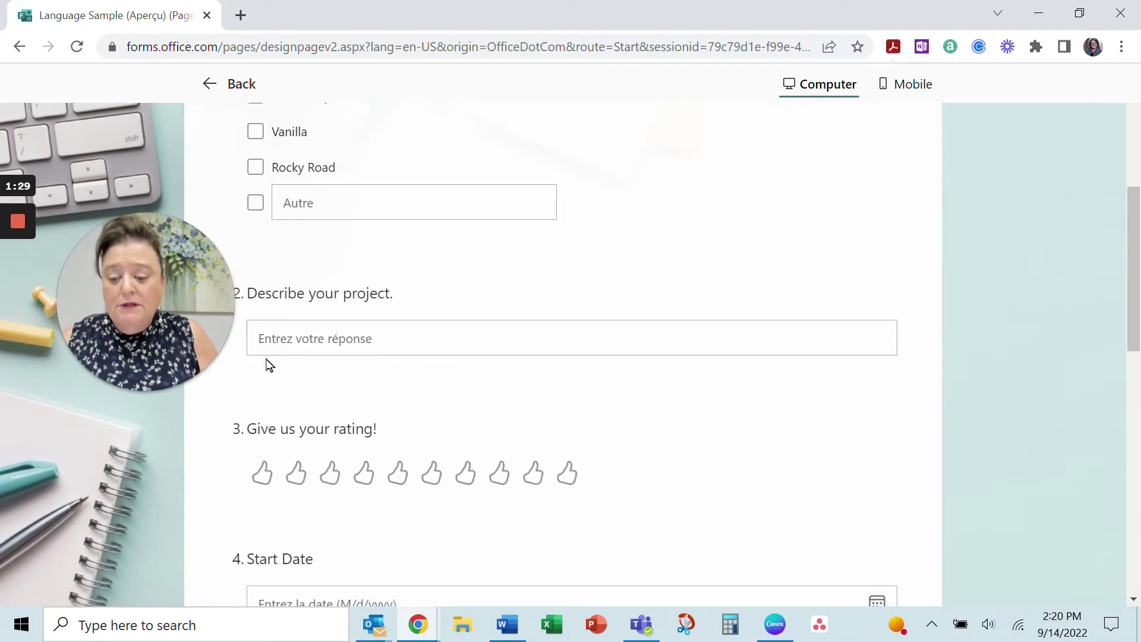
pyautogui.scroll(-1, 357, 475)
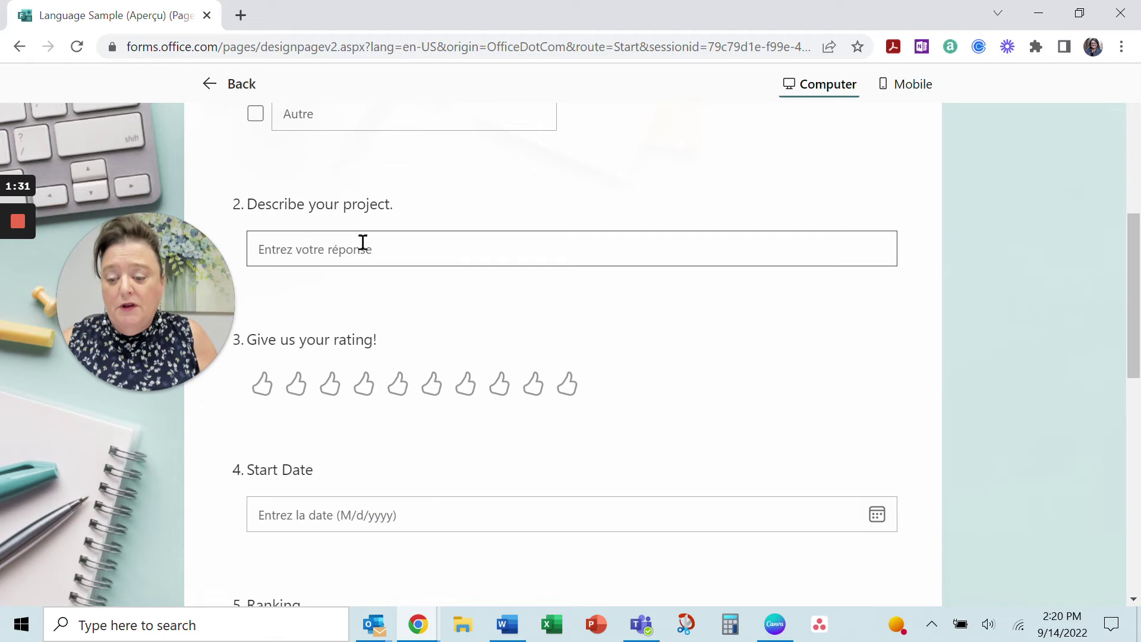
pyautogui.scroll(7, 641, 313)
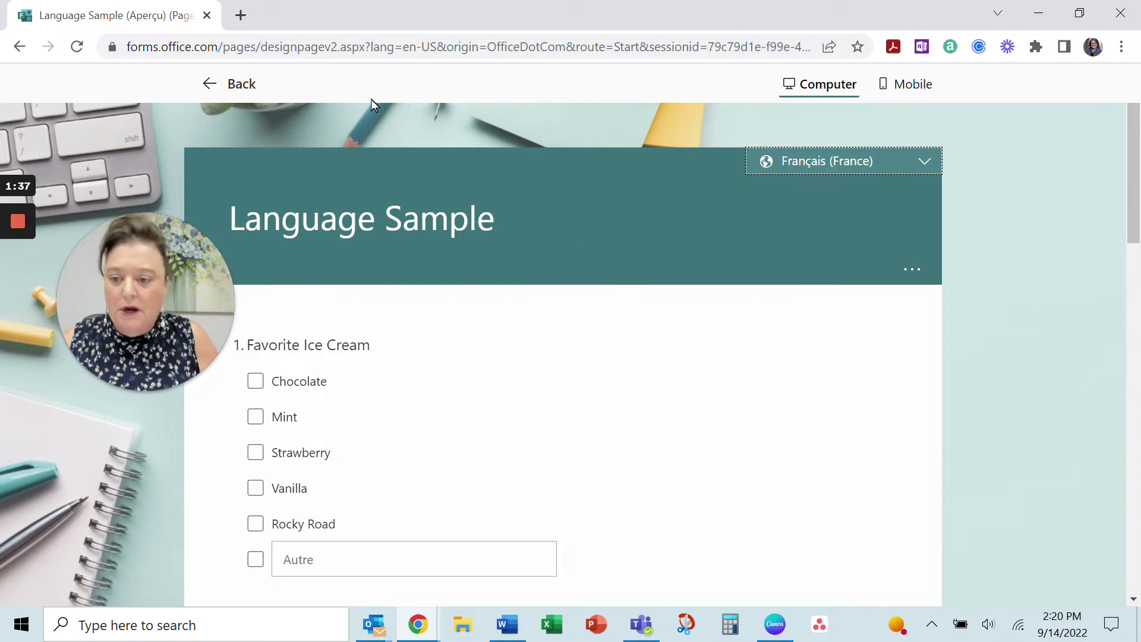
# Open the Español (México) translation editor and paste the Spanish form title.
pyautogui.click(240, 85)
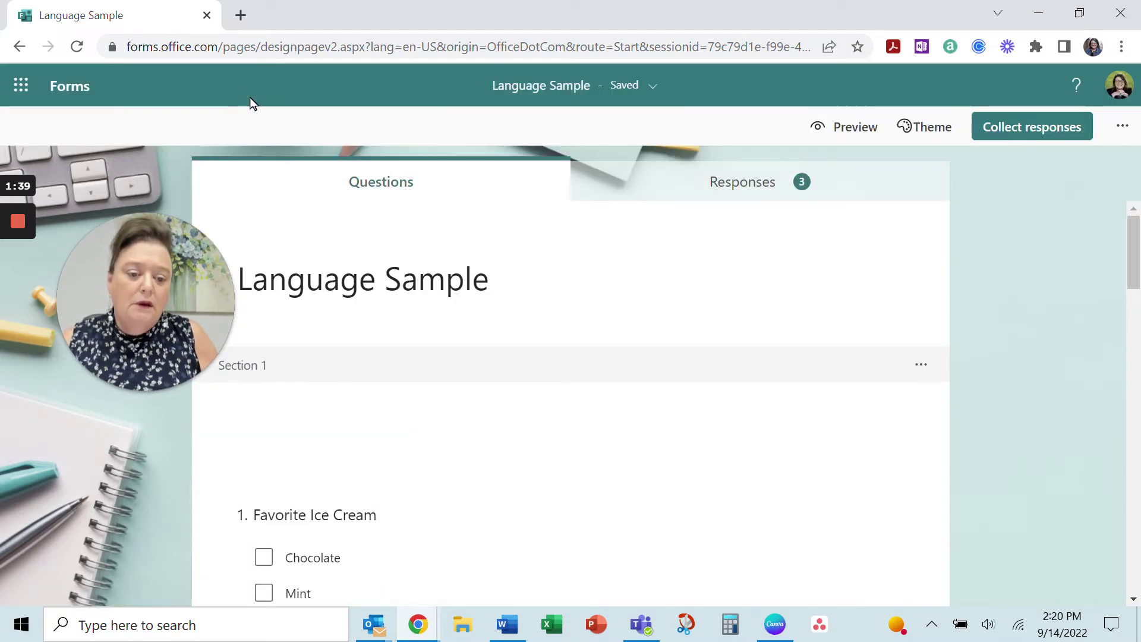
pyautogui.click(1124, 127)
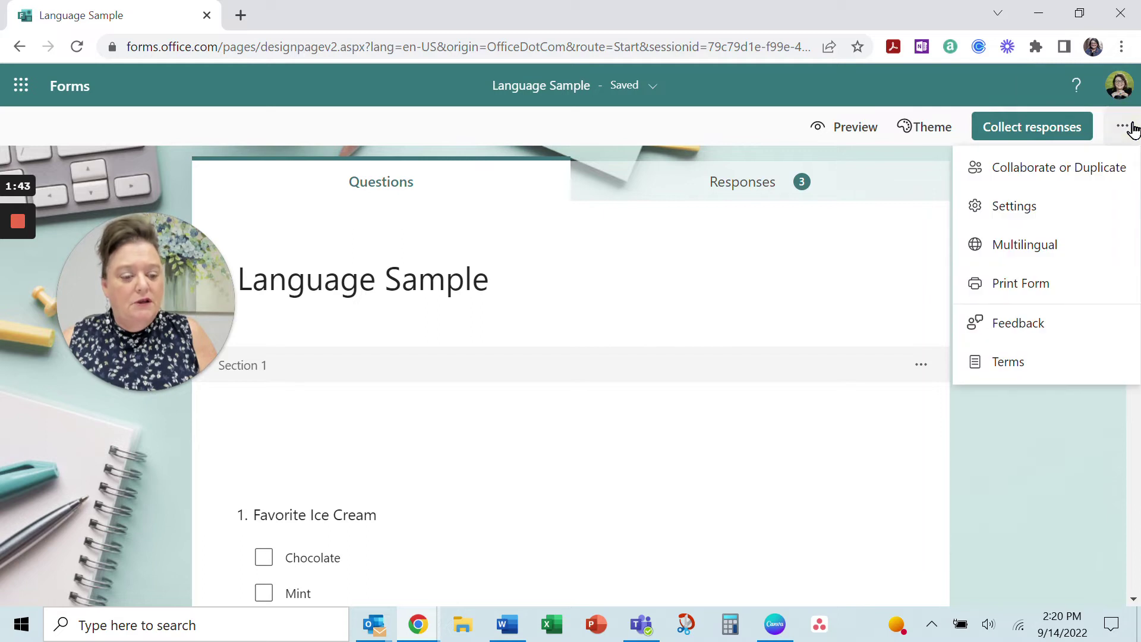
pyautogui.click(1047, 255)
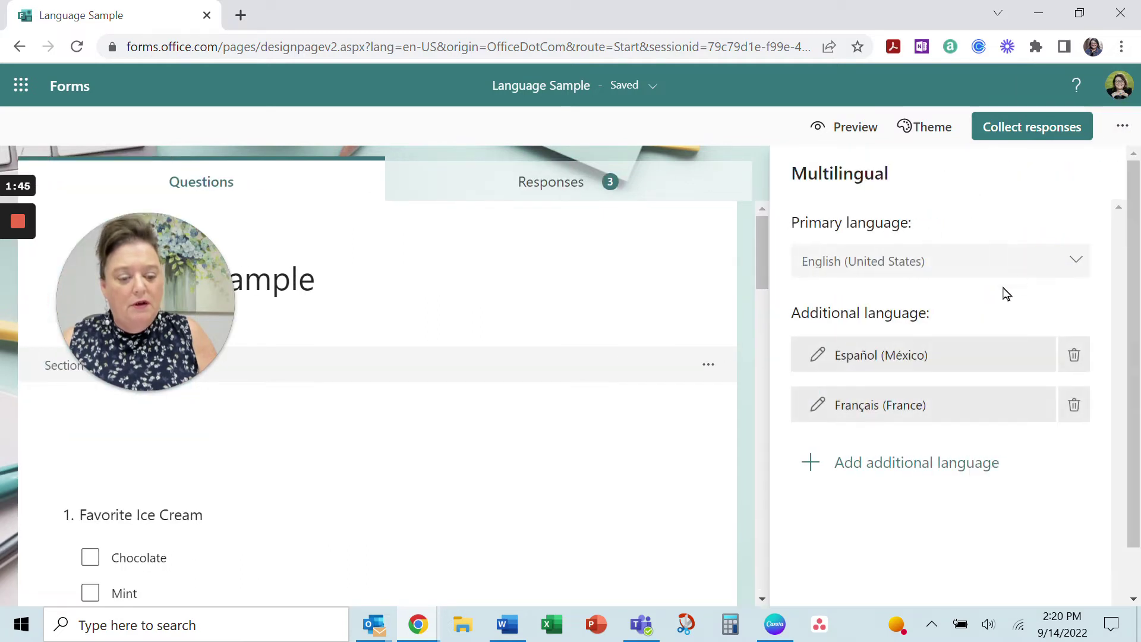
pyautogui.click(818, 367)
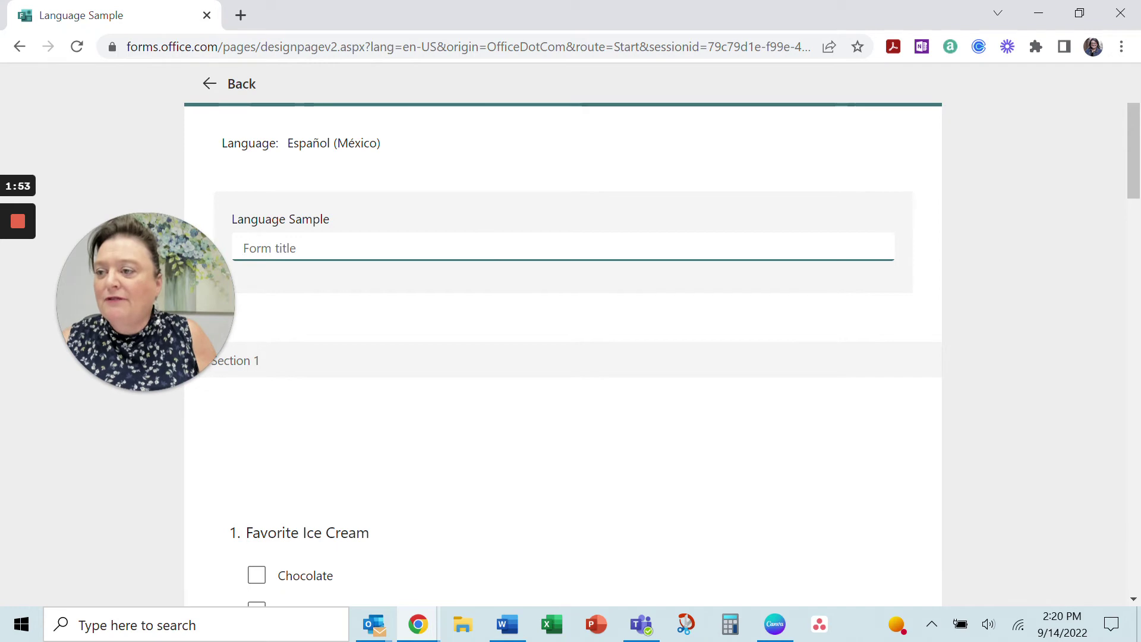
pyautogui.hotkey('alt', 'Tab')
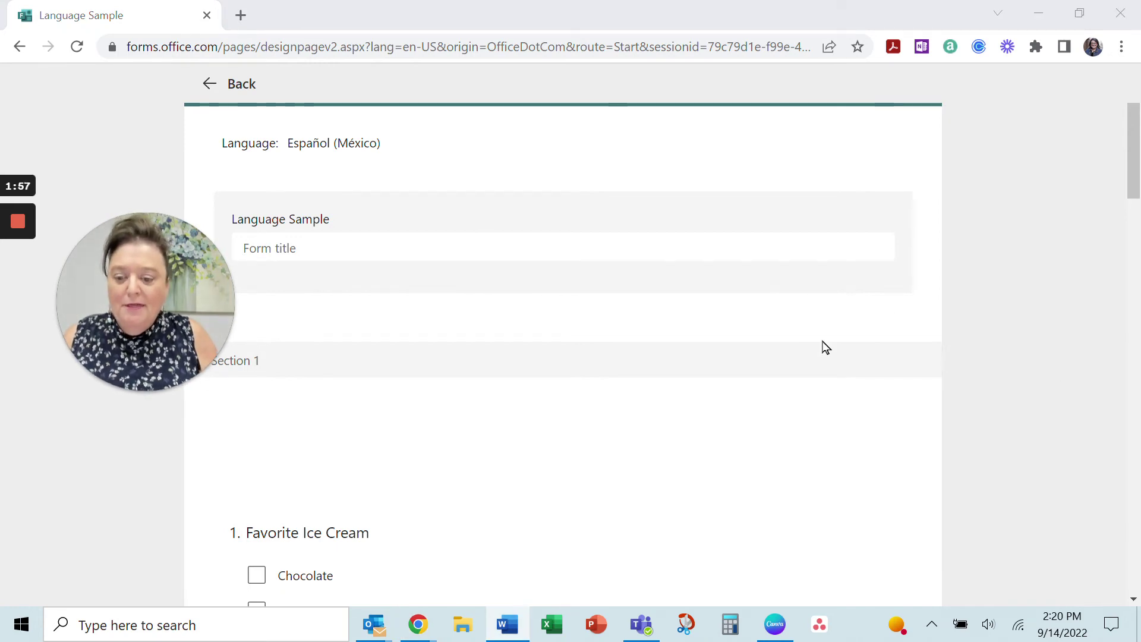
pyautogui.click(339, 253)
pyautogui.write('Ejemplo de idioma')
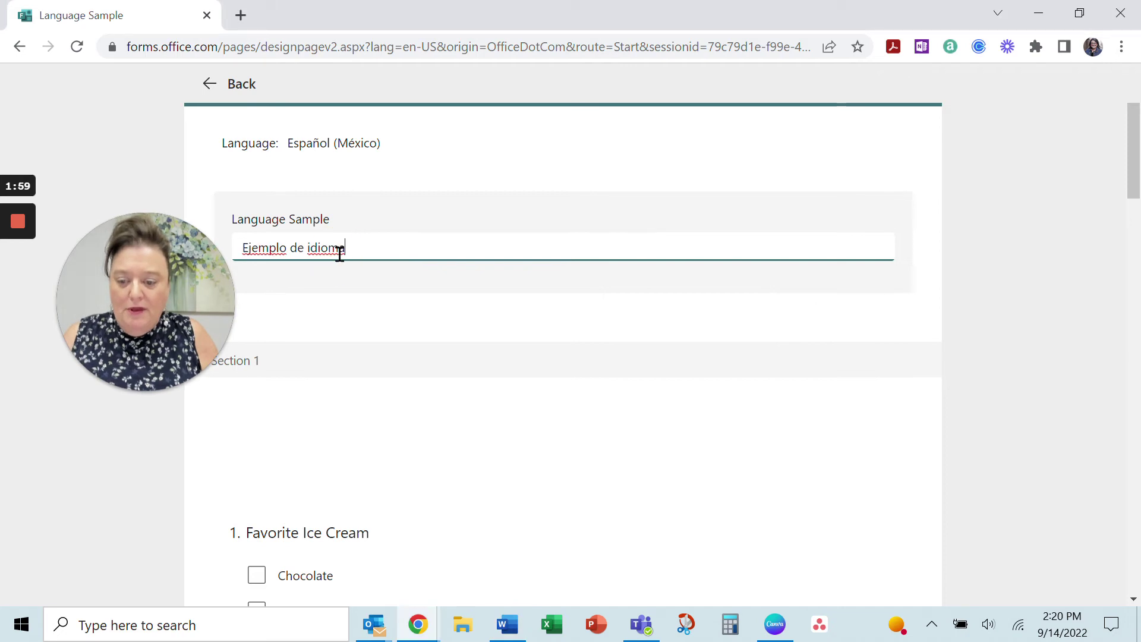
# Paste Helado favorito as the Spanish title of question 1.
pyautogui.click(354, 538)
pyautogui.scroll(-3, 565, 447)
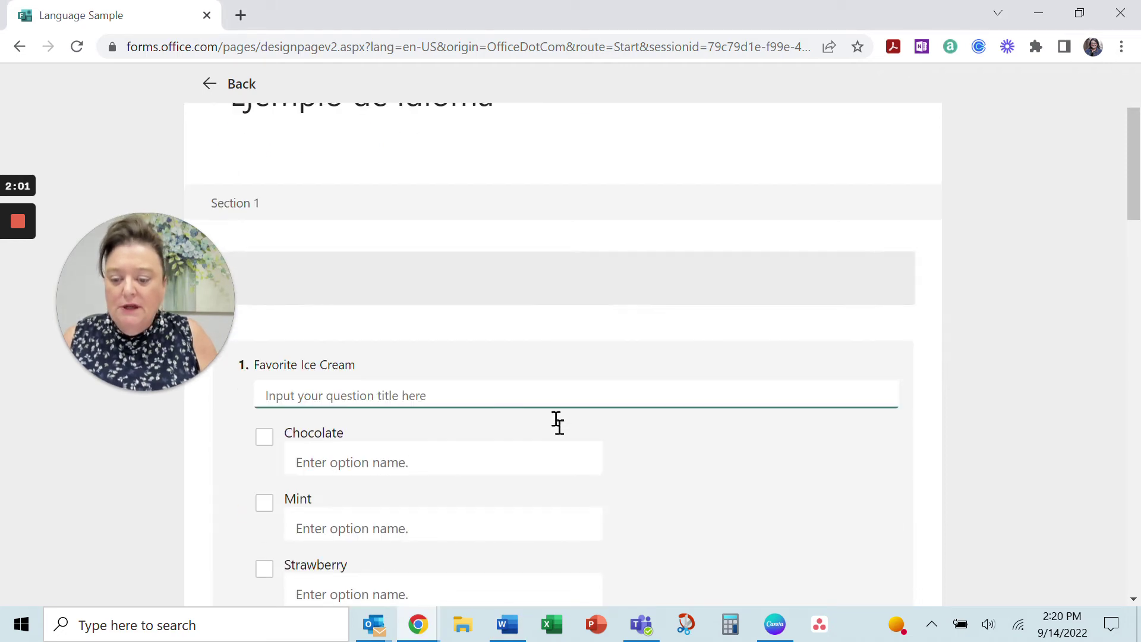
pyautogui.click(461, 355)
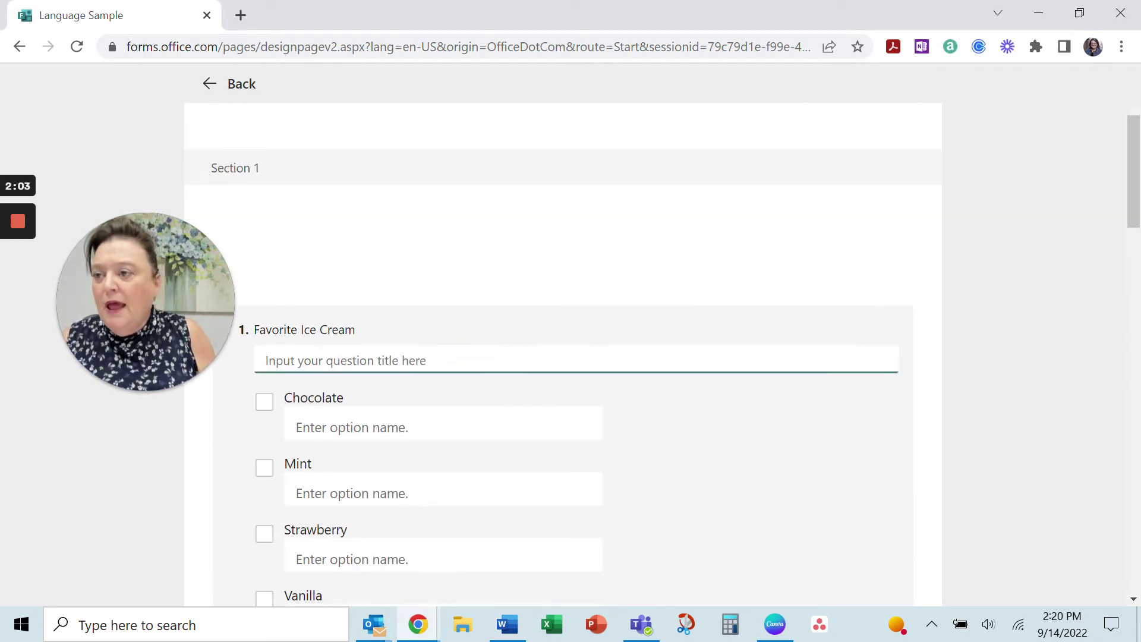
pyautogui.hotkey('alt', 'Tab')
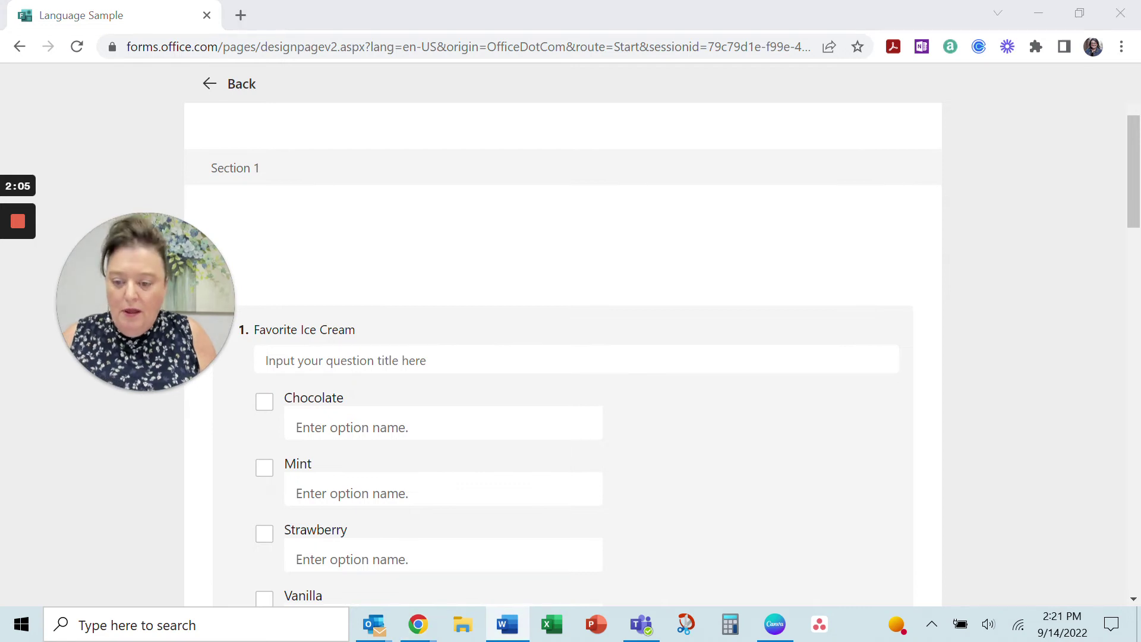
pyautogui.click(458, 362)
pyautogui.write('Helado favorito')
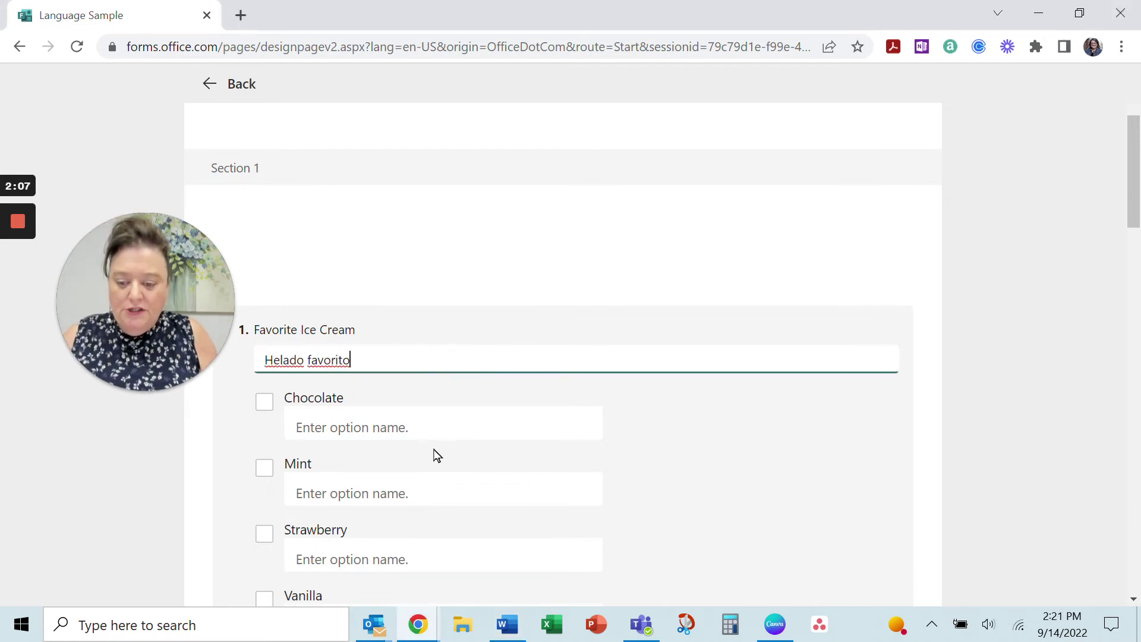
# Enter the Spanish option names chocolate for Chocolate and Menta for Mint.
pyautogui.click(426, 424)
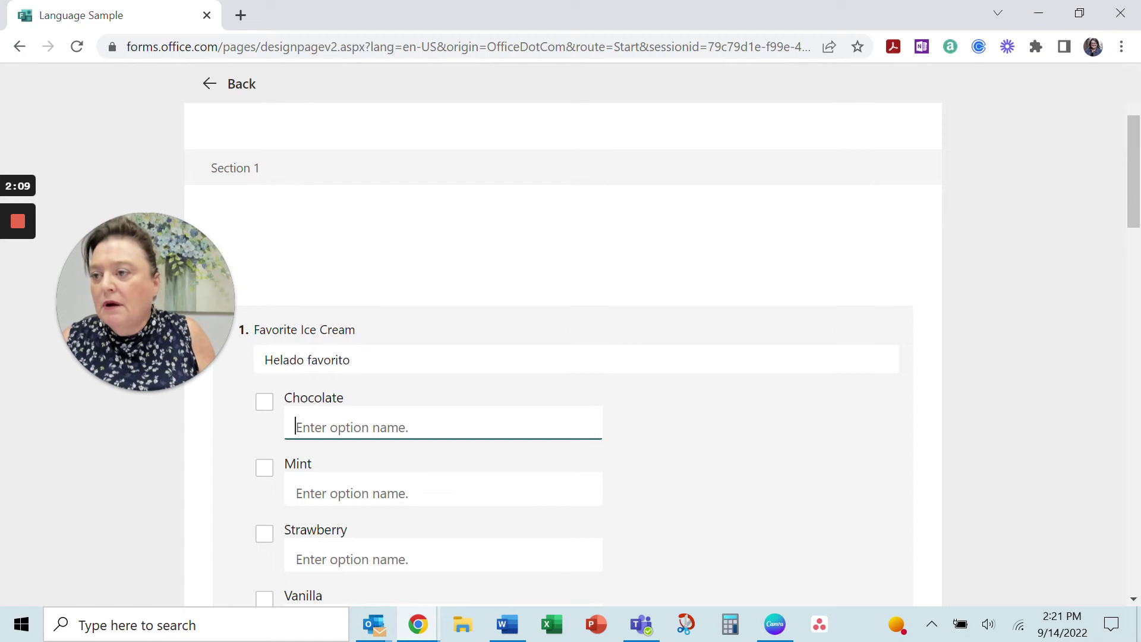
pyautogui.hotkey('alt', 'Tab')
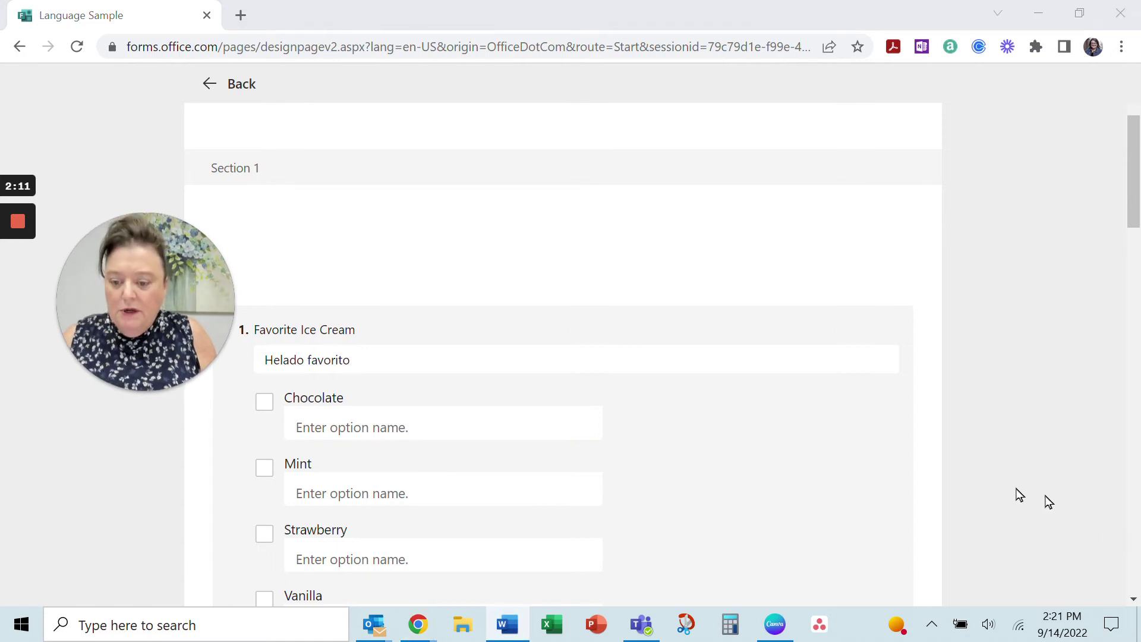
pyautogui.click(444, 420)
pyautogui.write('chocolate')
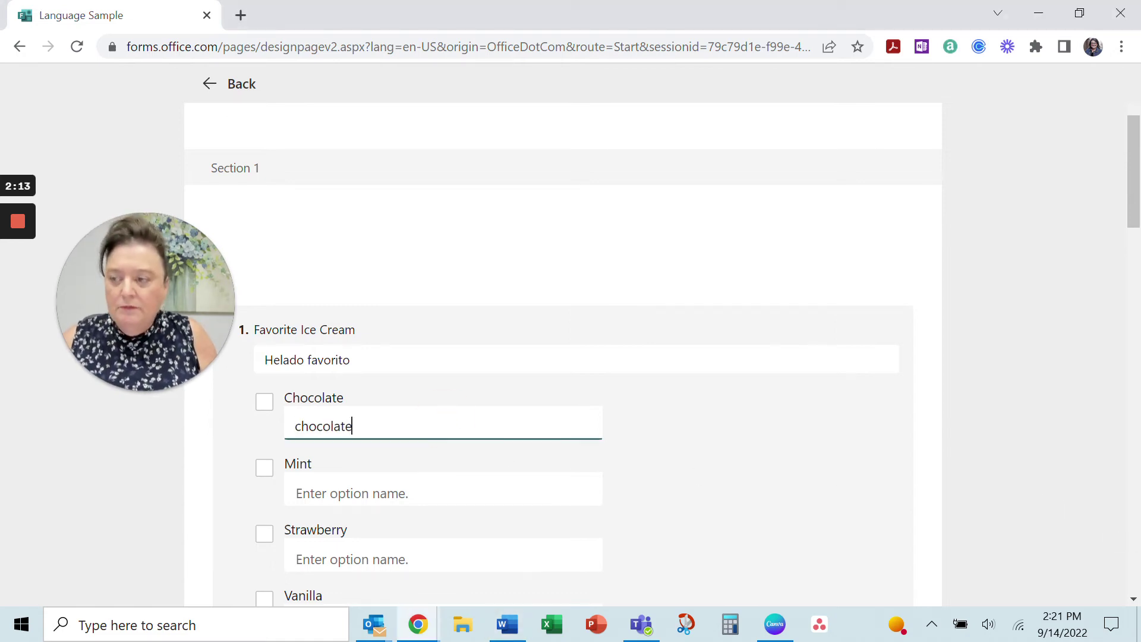
pyautogui.hotkey('alt', 'Tab')
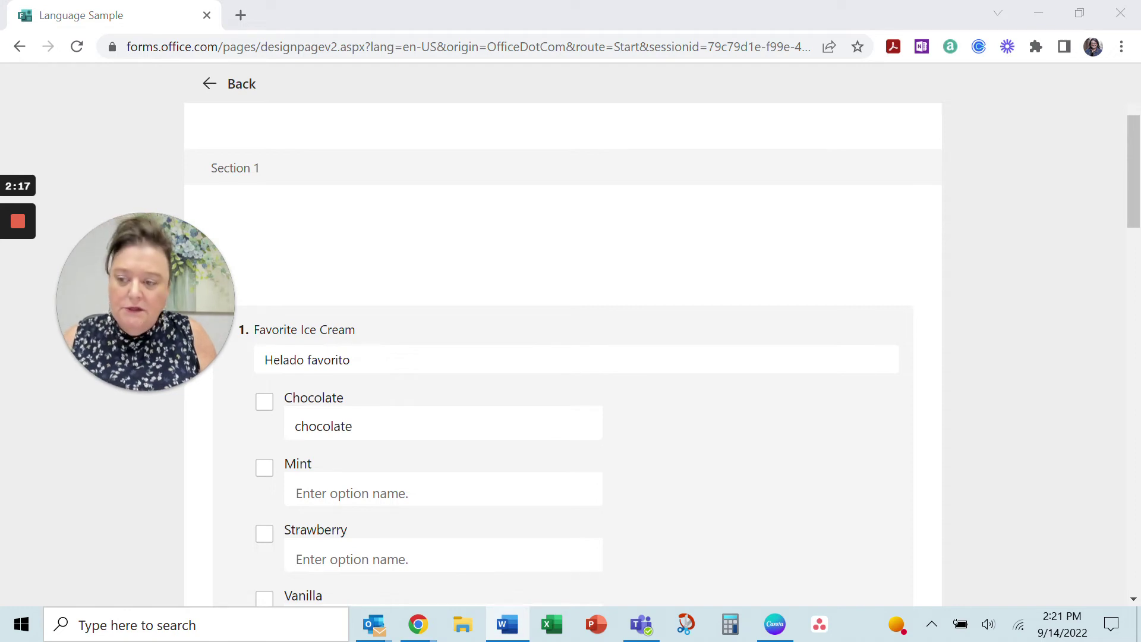
pyautogui.click(466, 484)
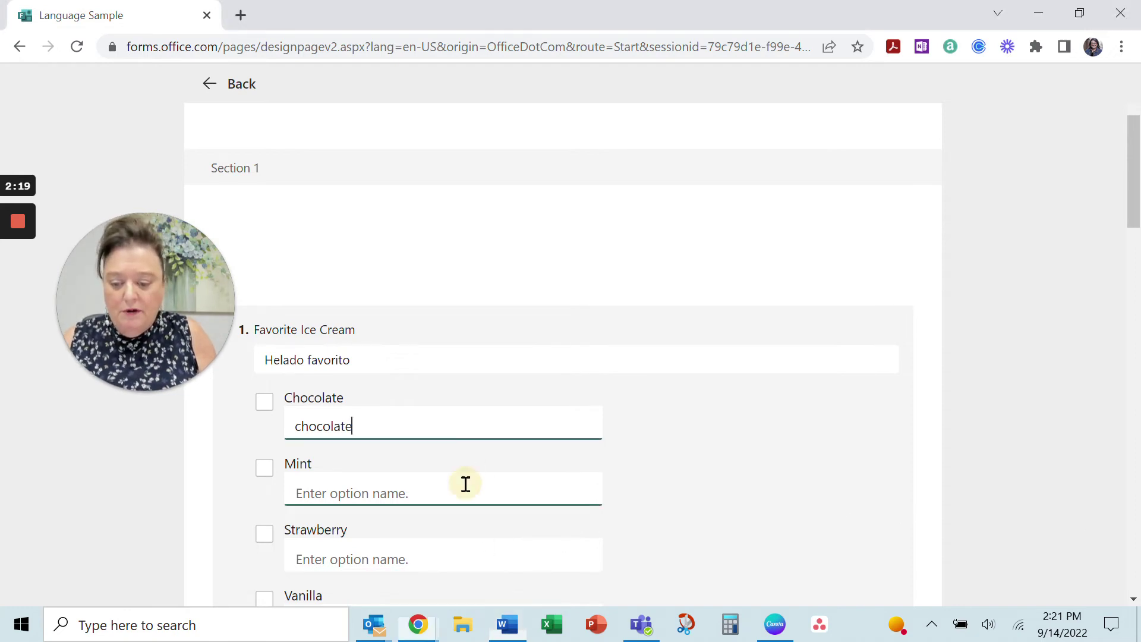
pyautogui.write('Menta')
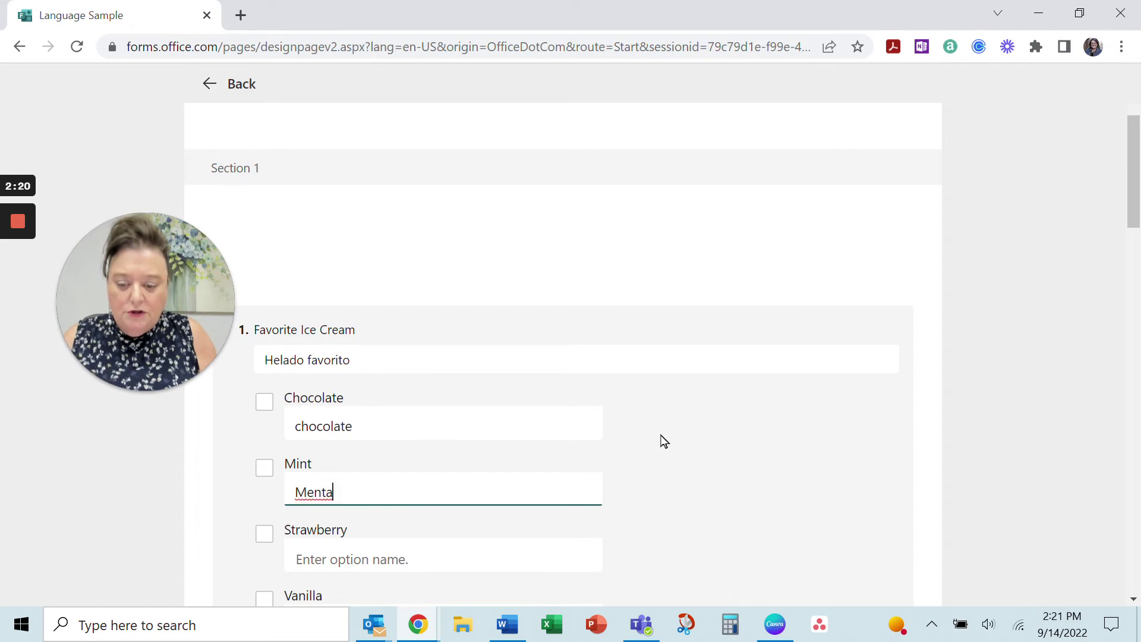
pyautogui.click(965, 384)
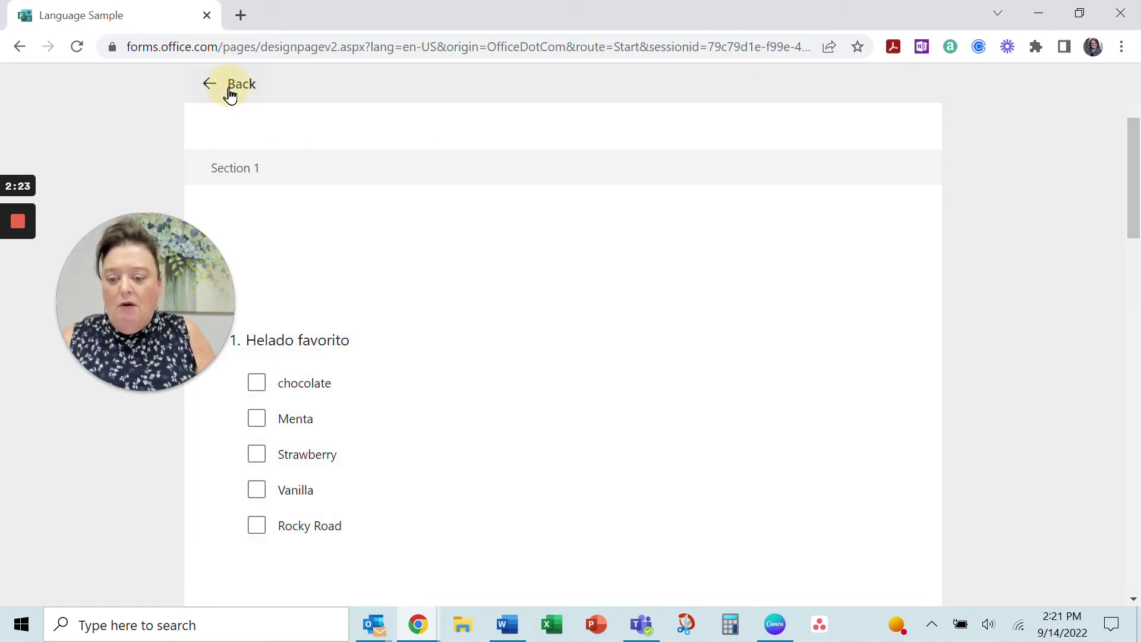
# Preview the form in Español (México), showing Ejemplo de idioma and Helado favorito.
pyautogui.click(230, 87)
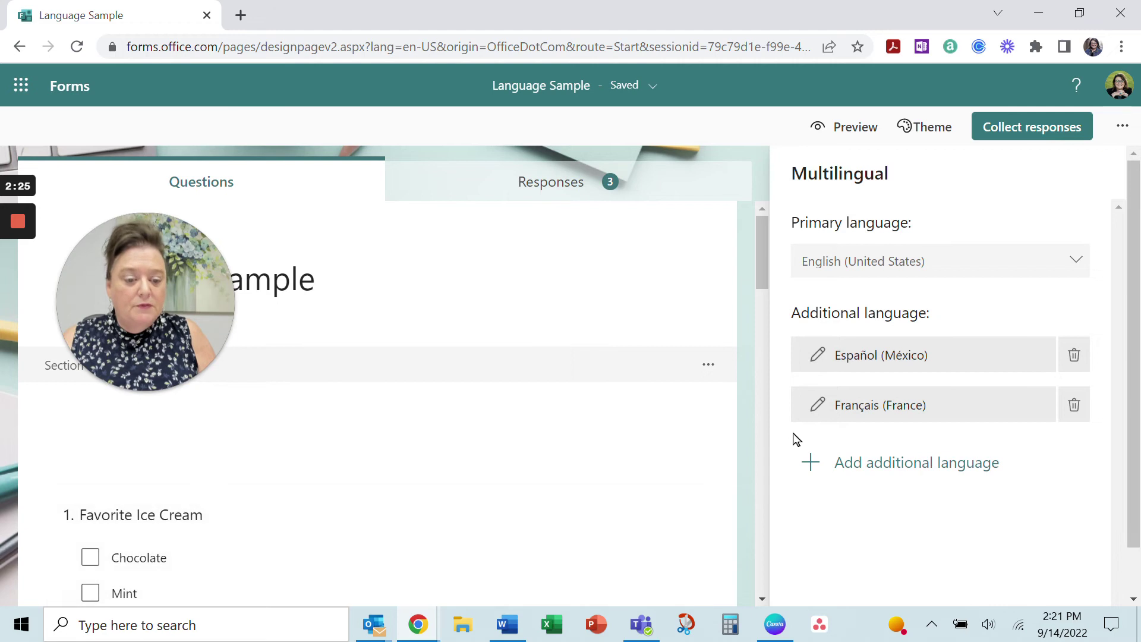
pyautogui.click(841, 128)
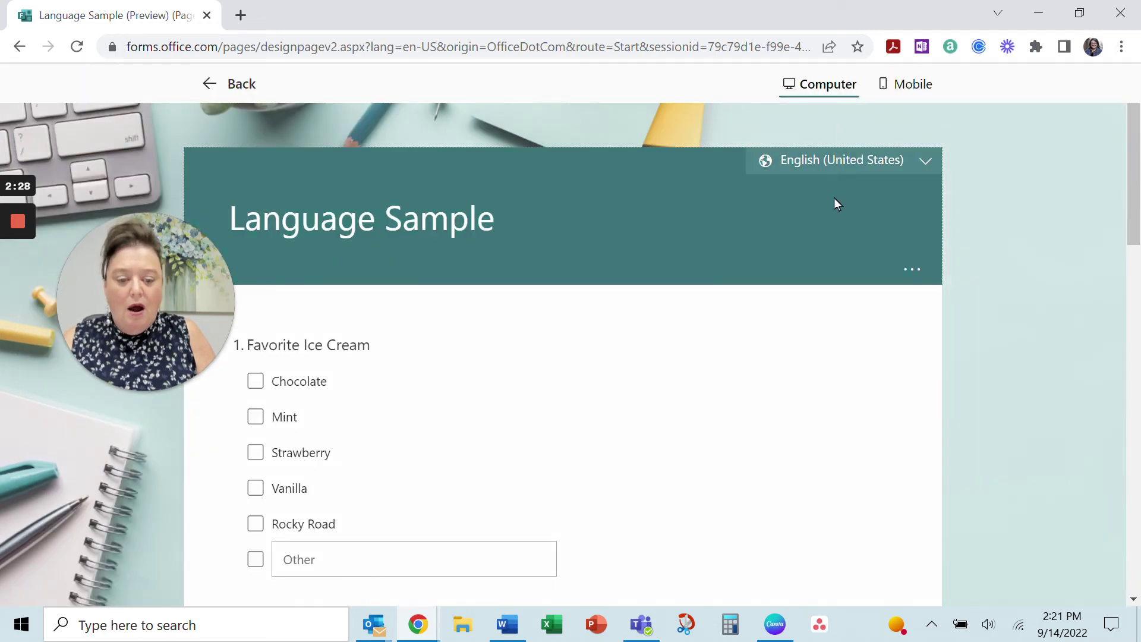
pyautogui.click(926, 161)
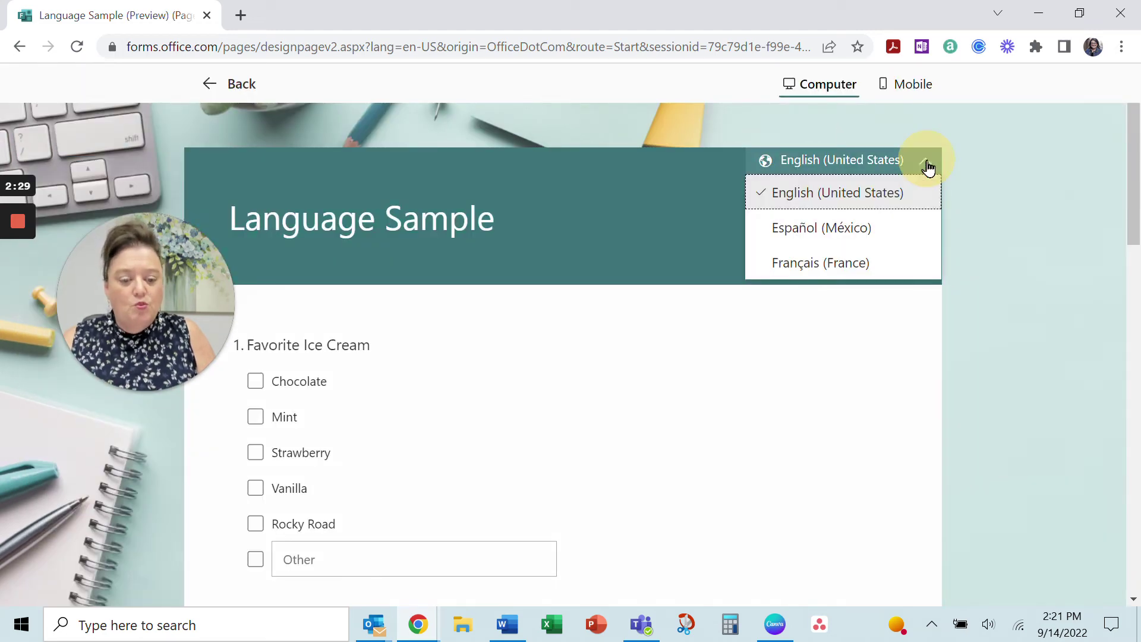
pyautogui.click(884, 231)
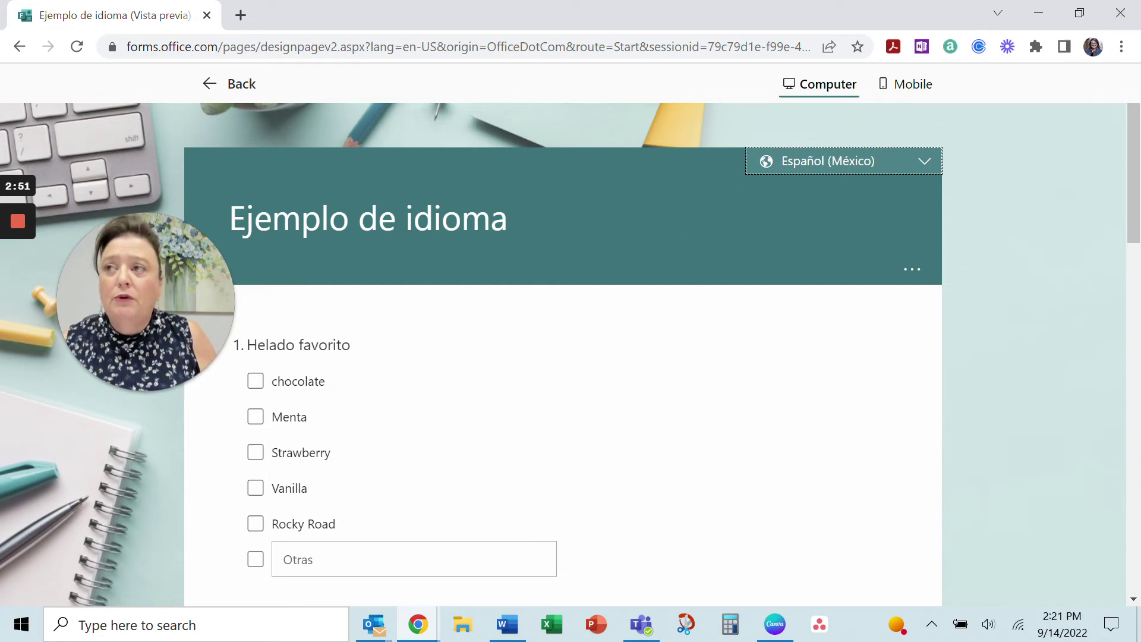
pyautogui.hotkey('alt', 'Tab')
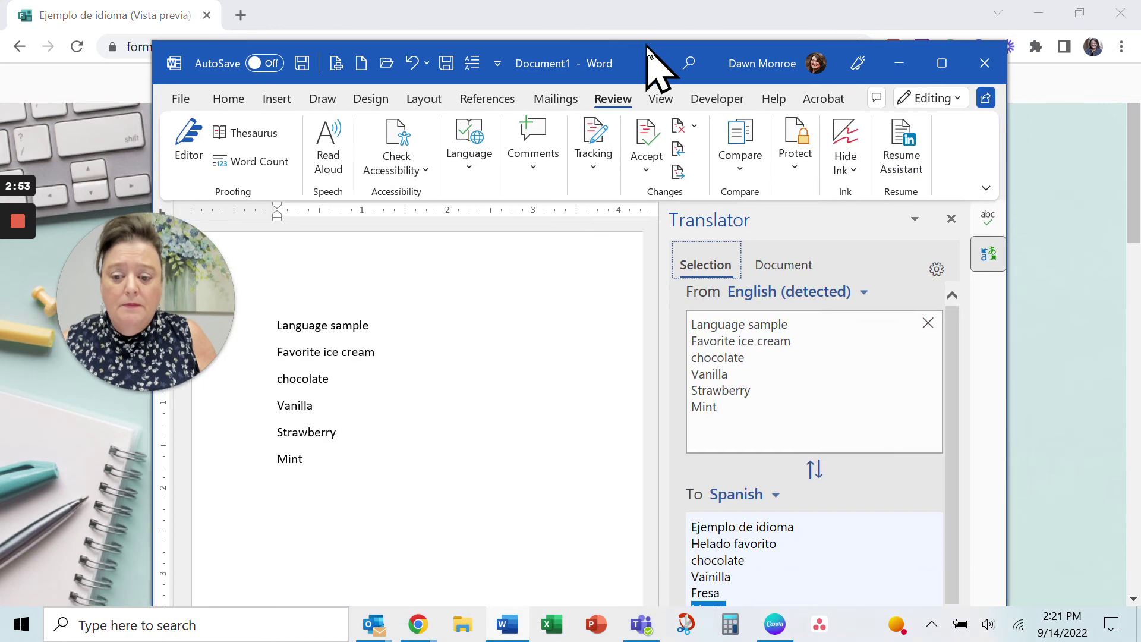
# Maximize Word, select the form text and check its Spanish translation with Translate.
pyautogui.click(941, 63)
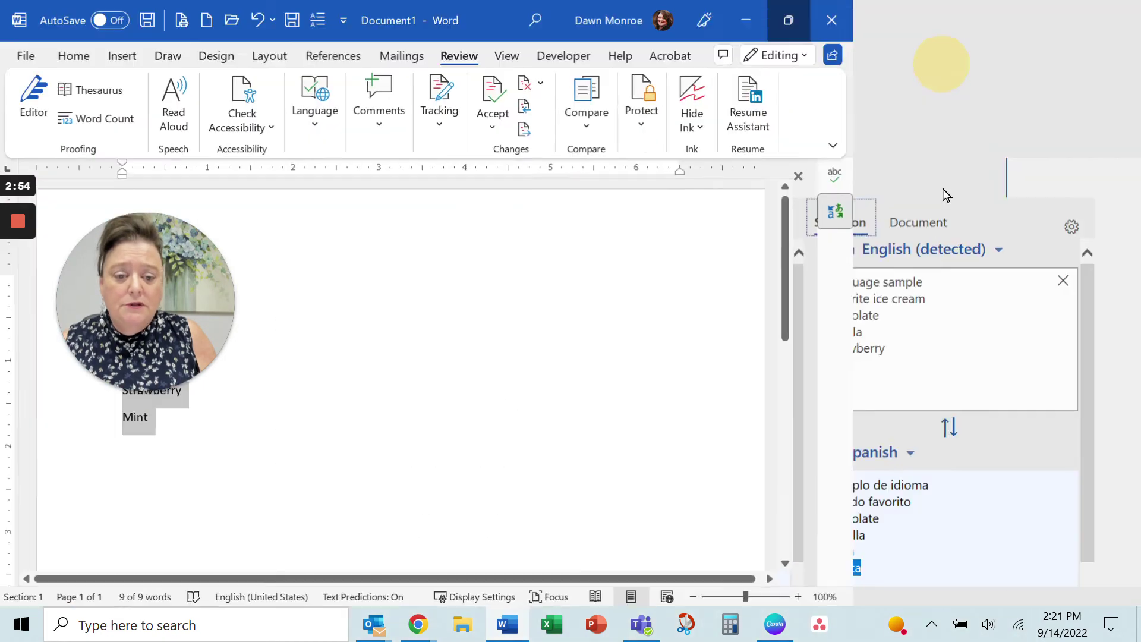
pyautogui.moveTo(159, 384); pyautogui.dragTo(124, 573)
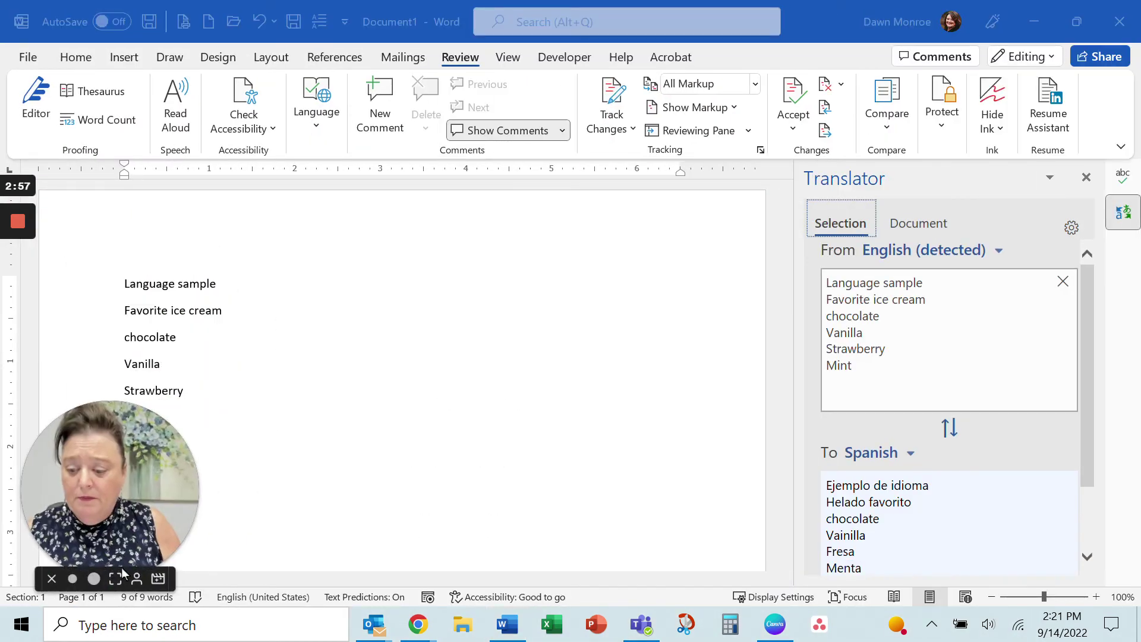
pyautogui.click(132, 288)
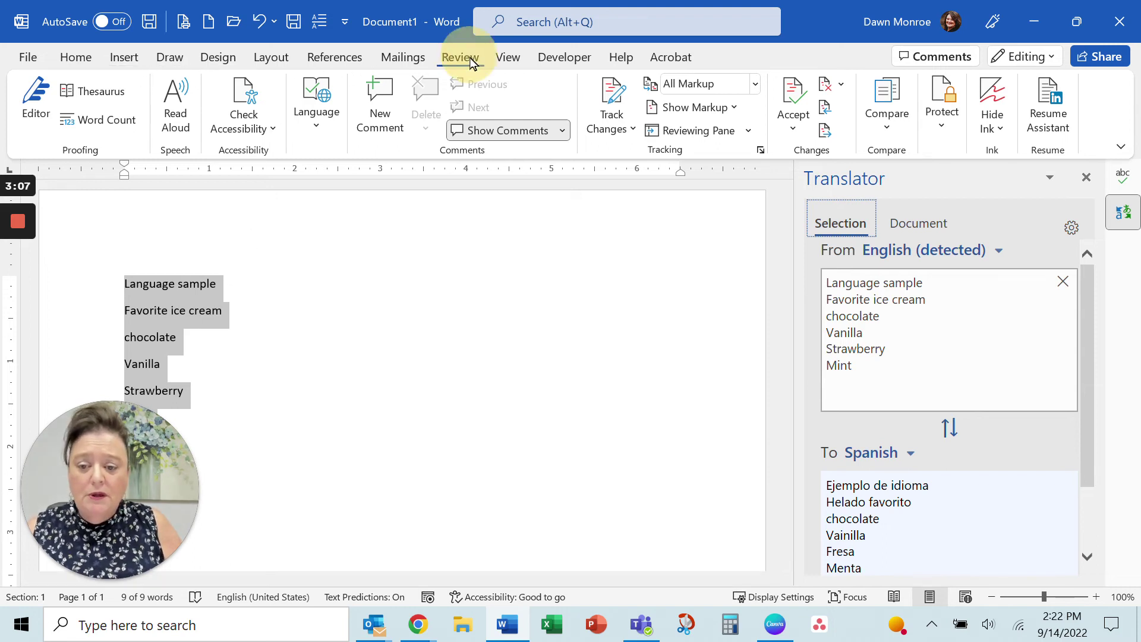
pyautogui.click(317, 119)
pyautogui.click(311, 217)
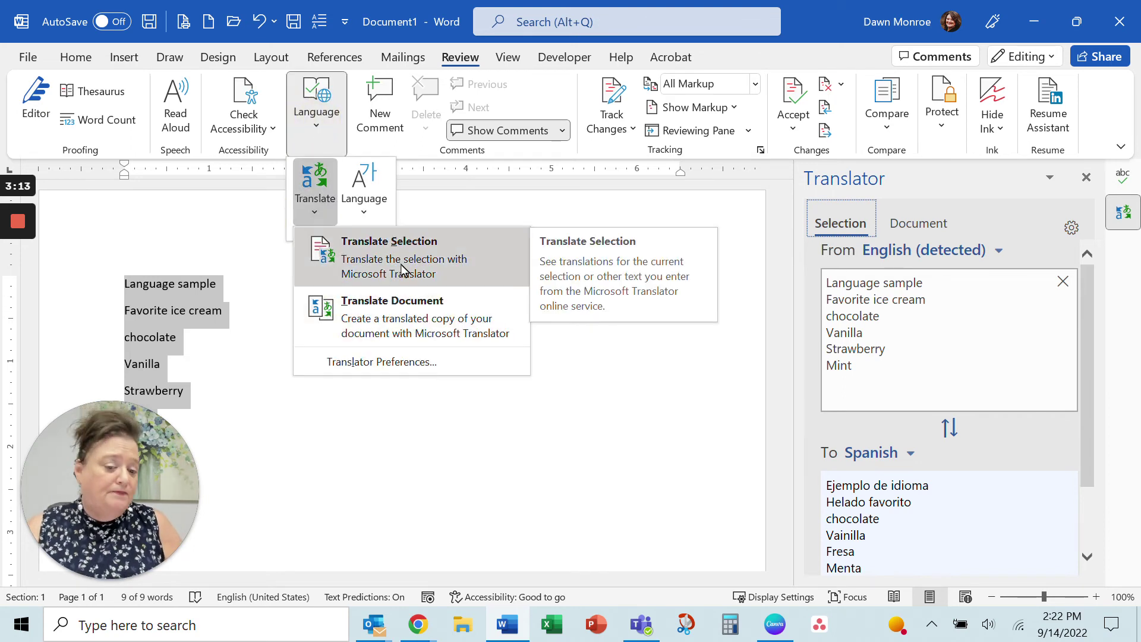
pyautogui.click(1016, 392)
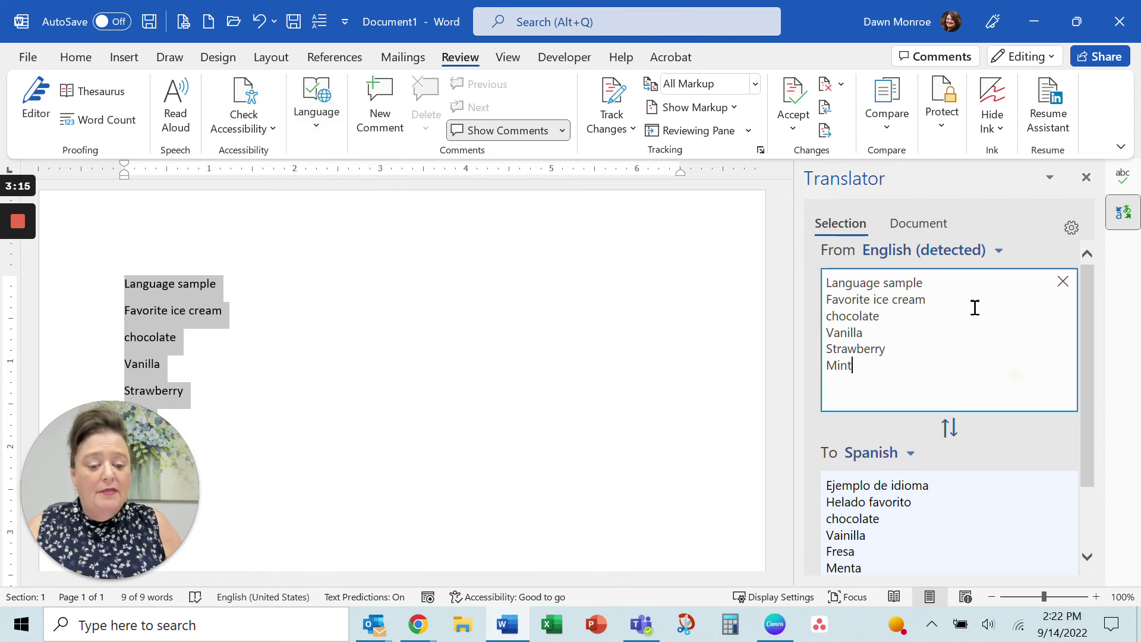
# Move the Word window off screen to reveal the Spanish form preview.
pyautogui.scroll(-1, 973, 488)
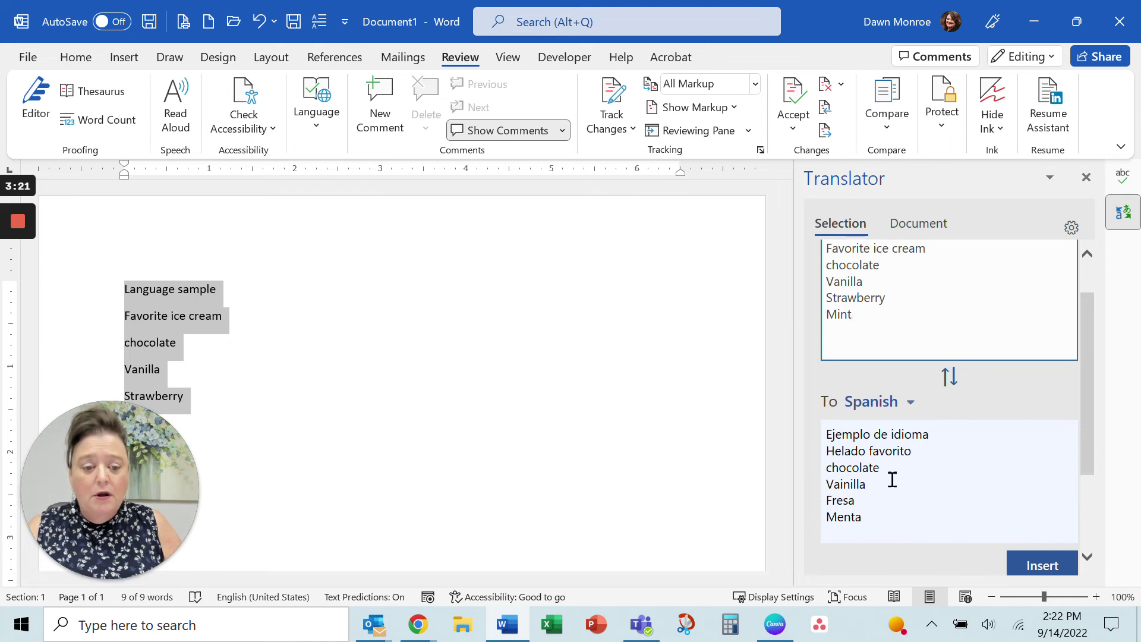
pyautogui.click(802, 22)
pyautogui.moveTo(803, 22); pyautogui.dragTo(1138, 148)
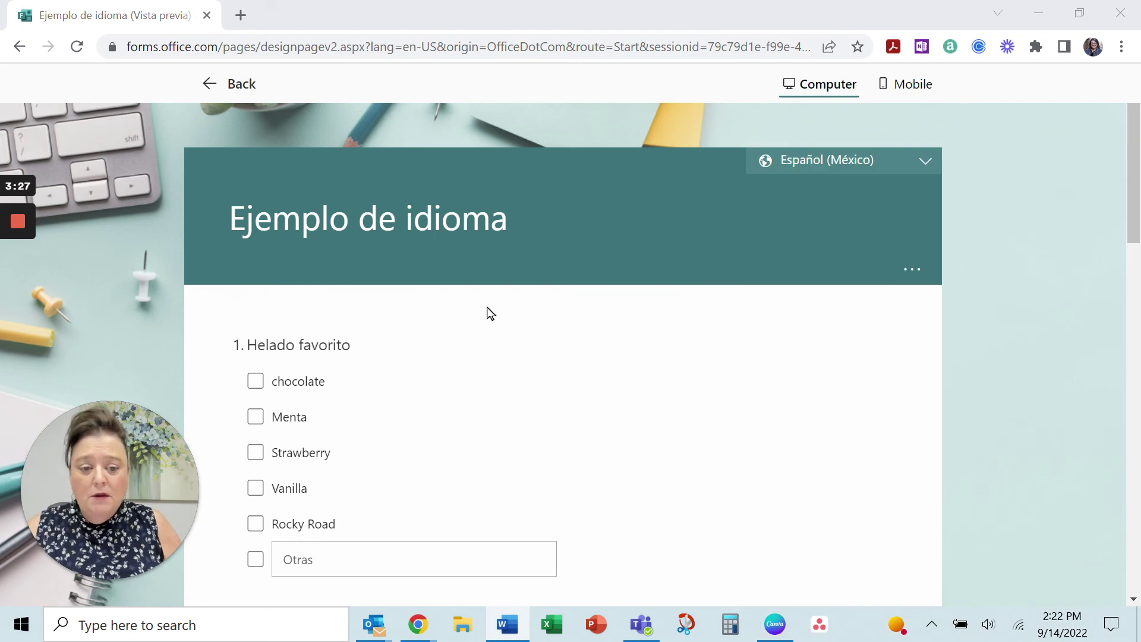
# Reopen Multilingual settings, review the Español (México) translation, and return to the editor.
pyautogui.click(228, 83)
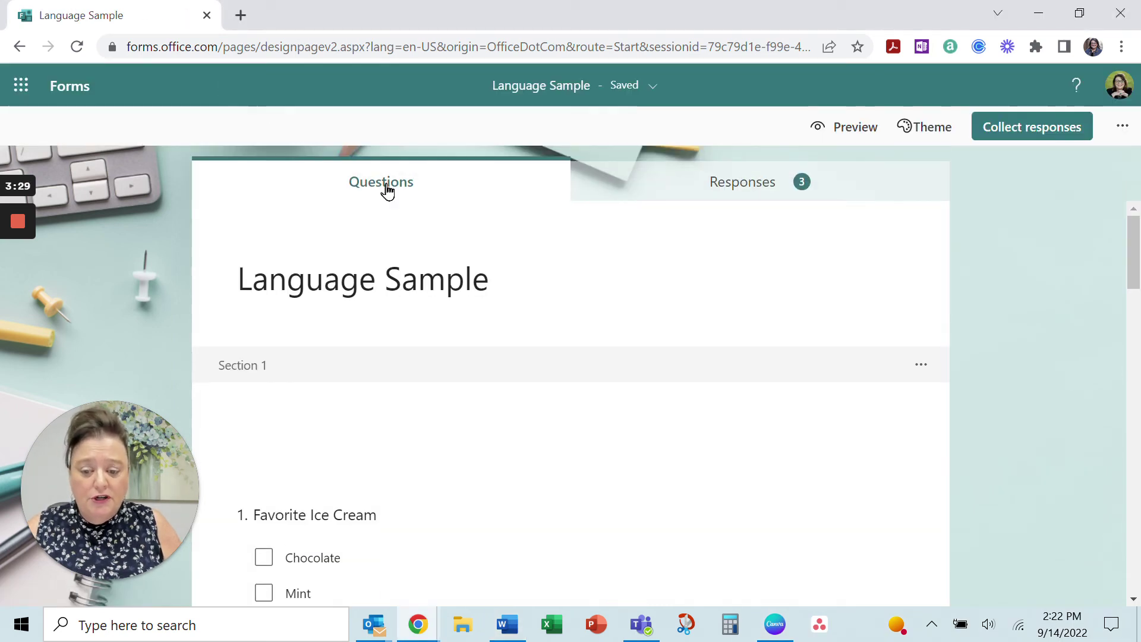
pyautogui.click(1123, 130)
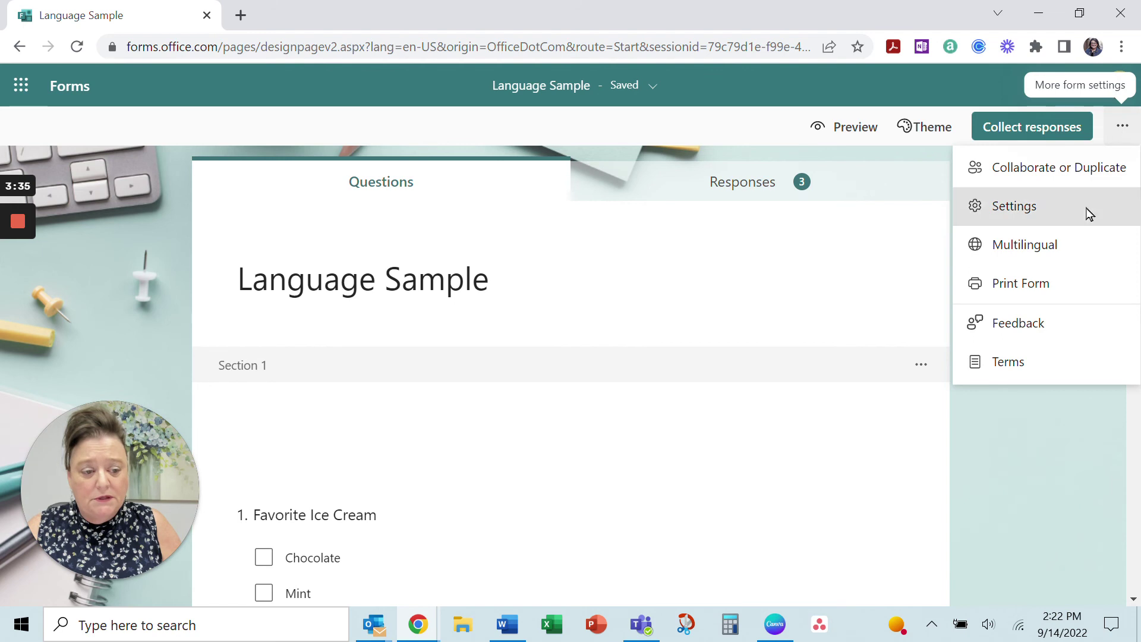
pyautogui.click(1047, 245)
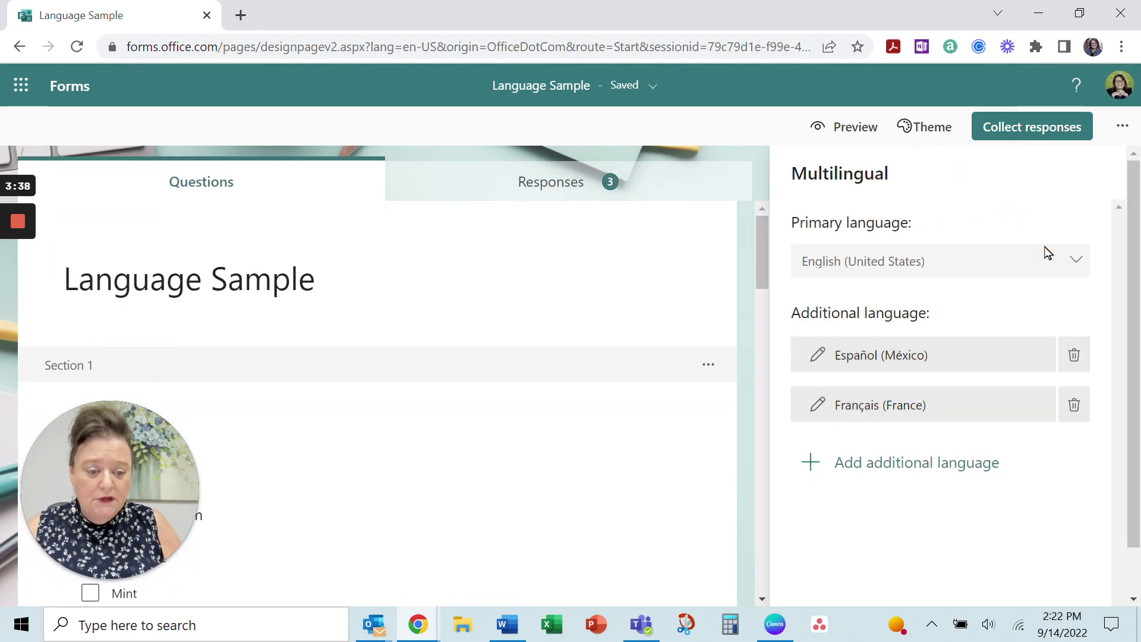
pyautogui.click(818, 358)
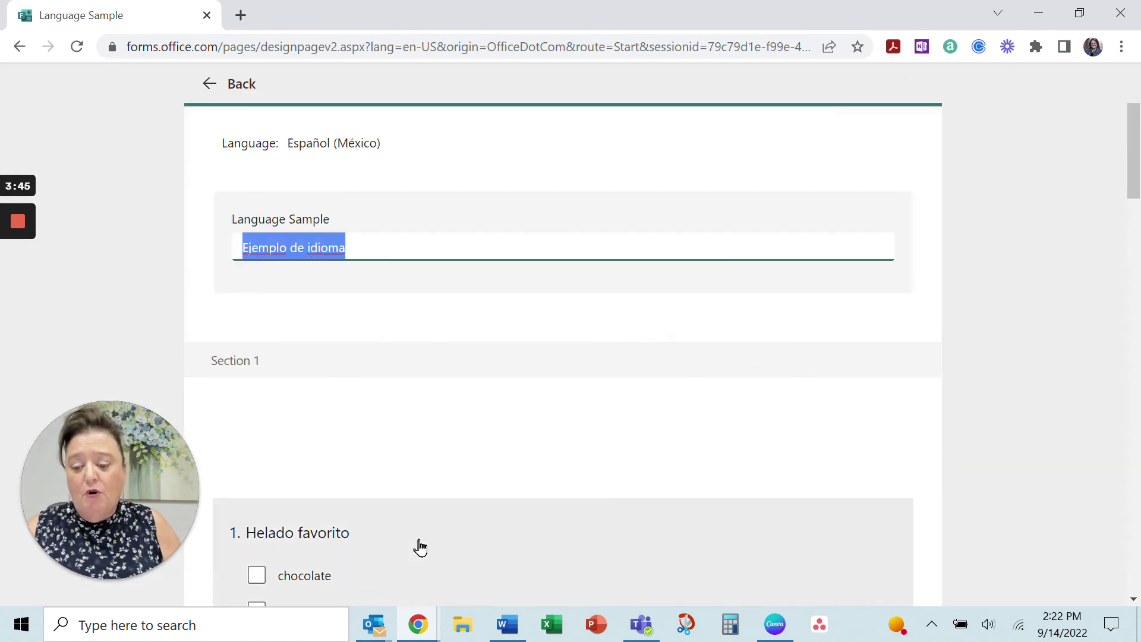
pyautogui.scroll(-3, 553, 446)
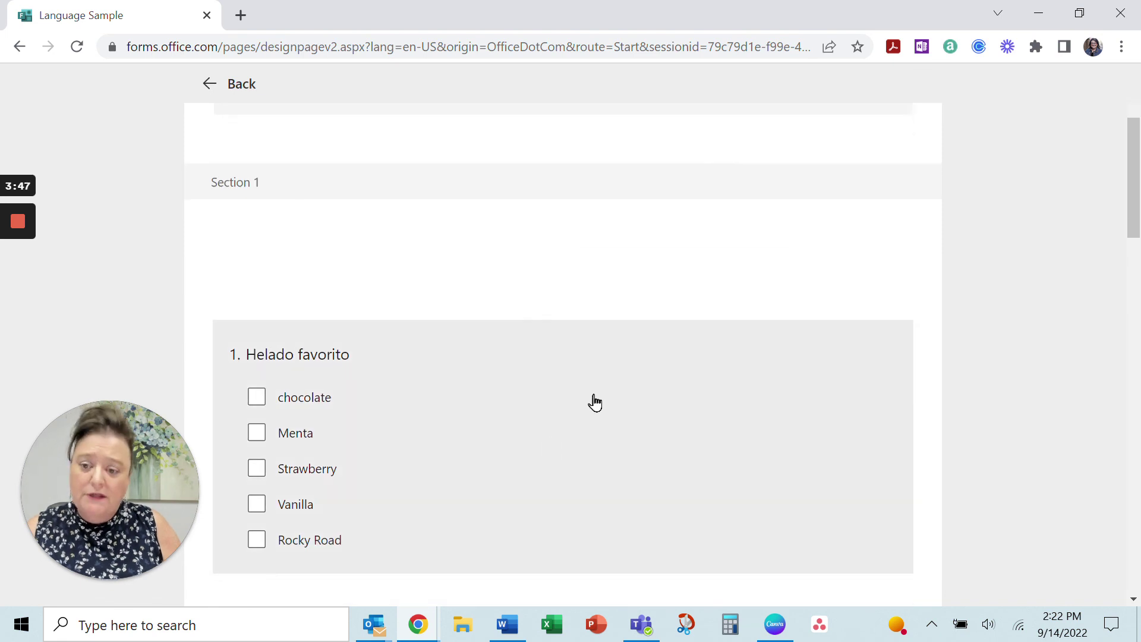
pyautogui.scroll(3, 594, 403)
pyautogui.click(209, 86)
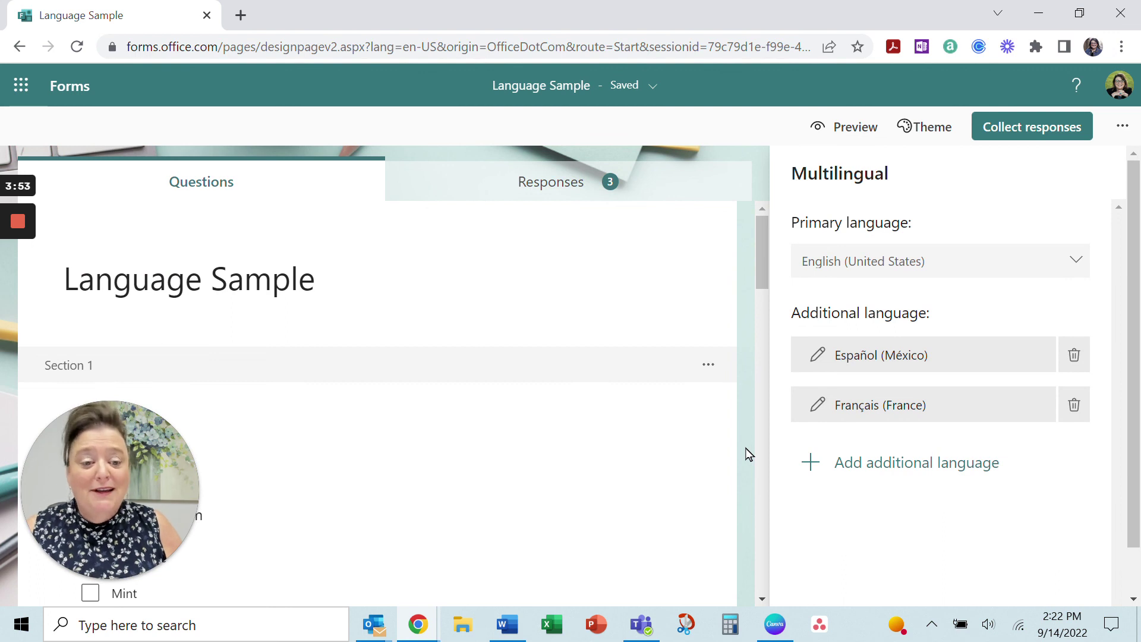
# Preview the form again with its language switched to Español (México).
pyautogui.click(860, 130)
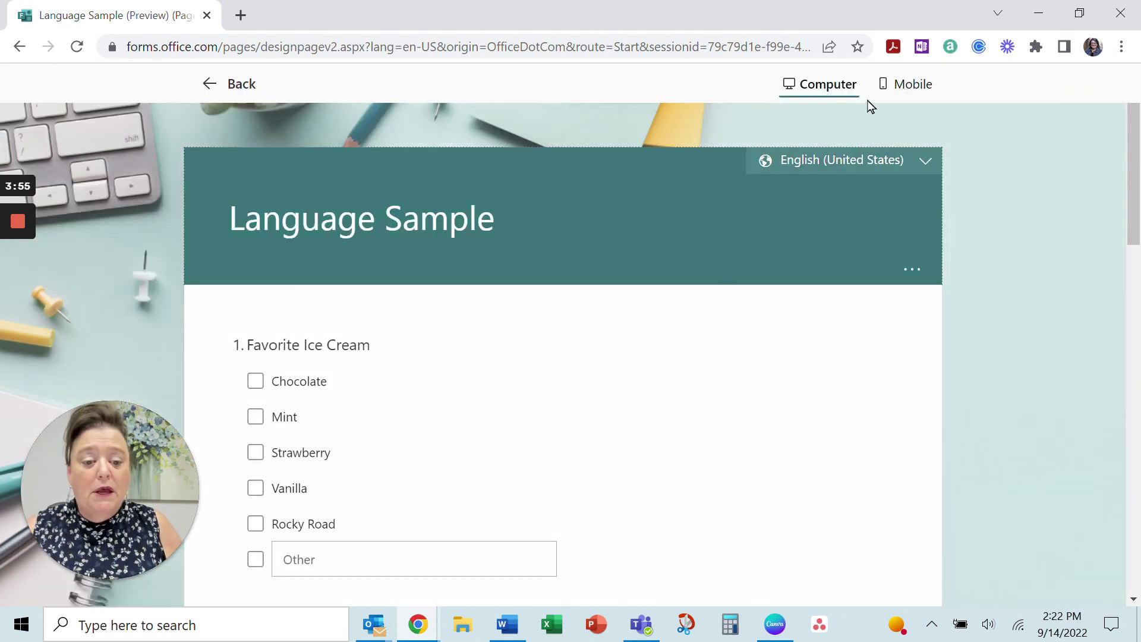
pyautogui.click(926, 170)
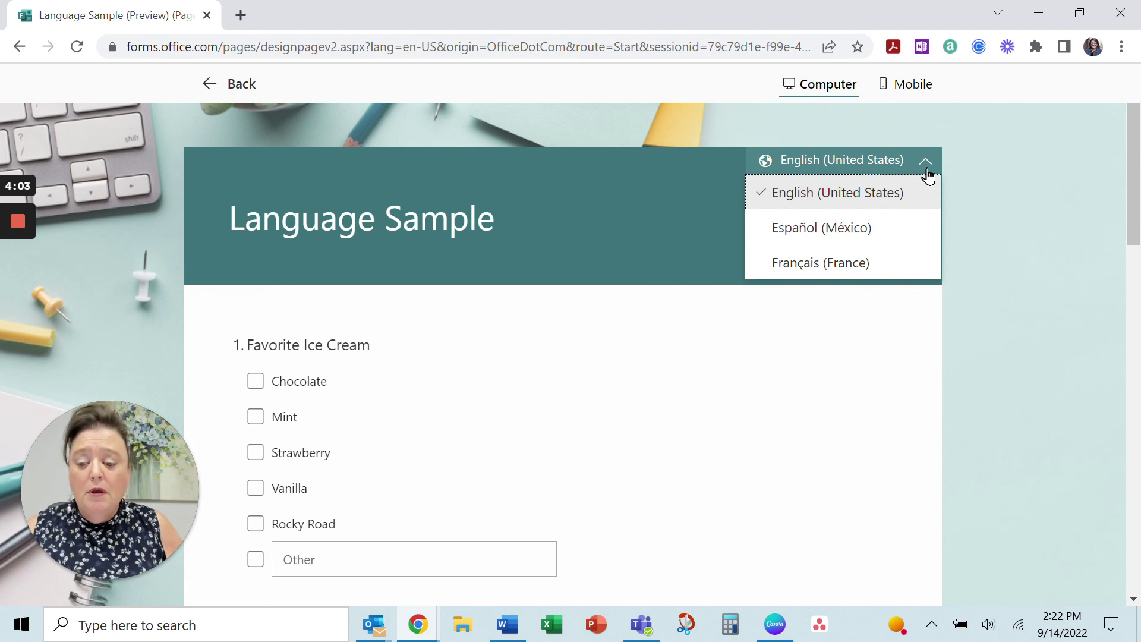
pyautogui.click(898, 229)
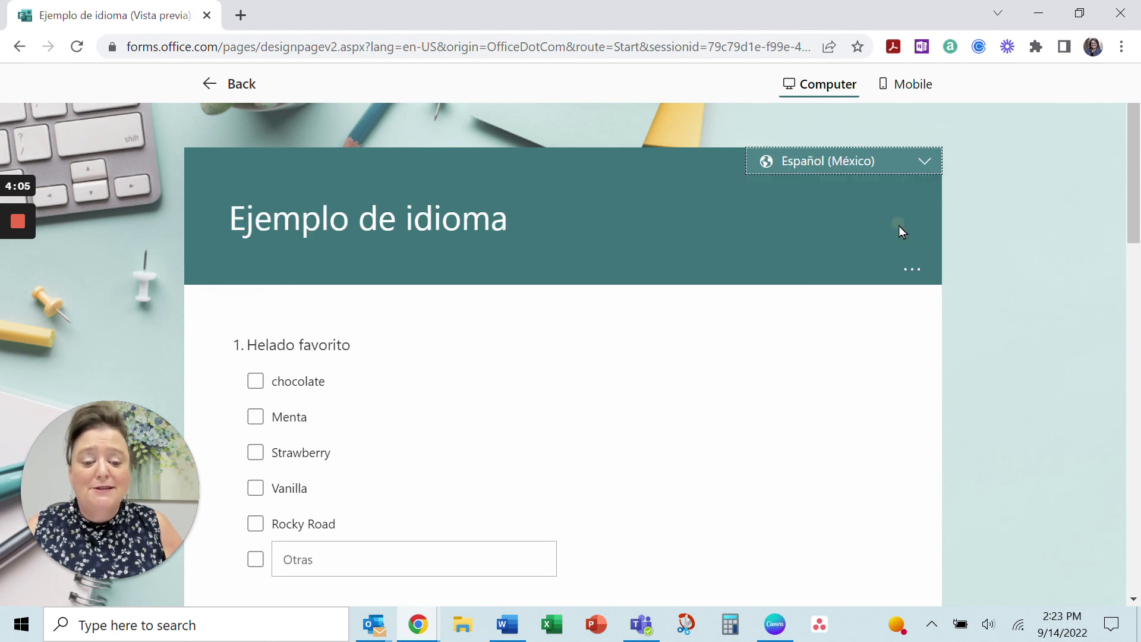